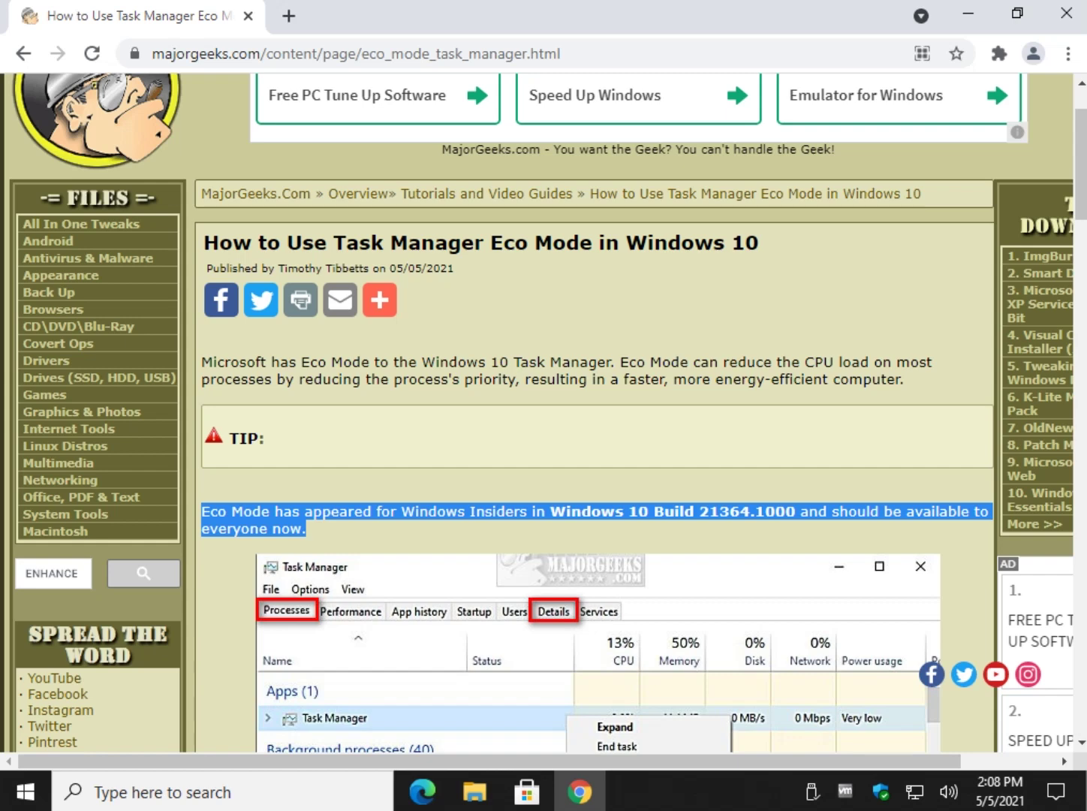
Step: Minimize and restore Chrome, then scroll the Eco Mode article down to its Task Manager screenshot
left_click(968, 14)
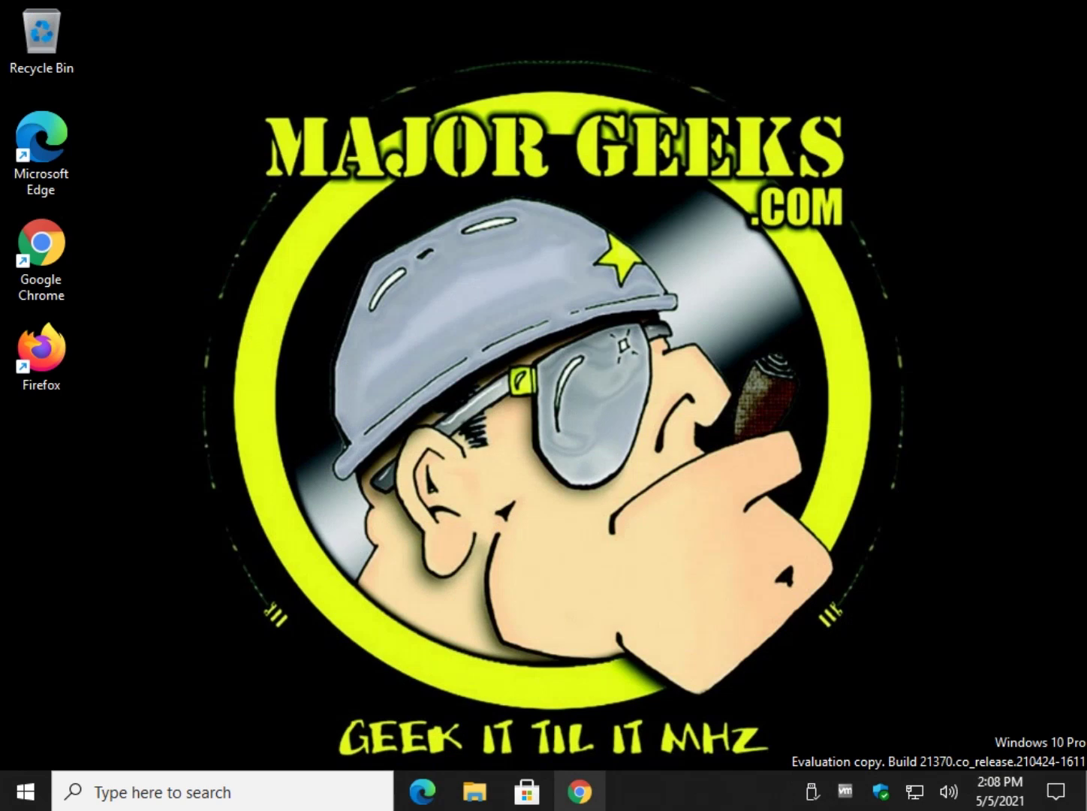
left_click(588, 796)
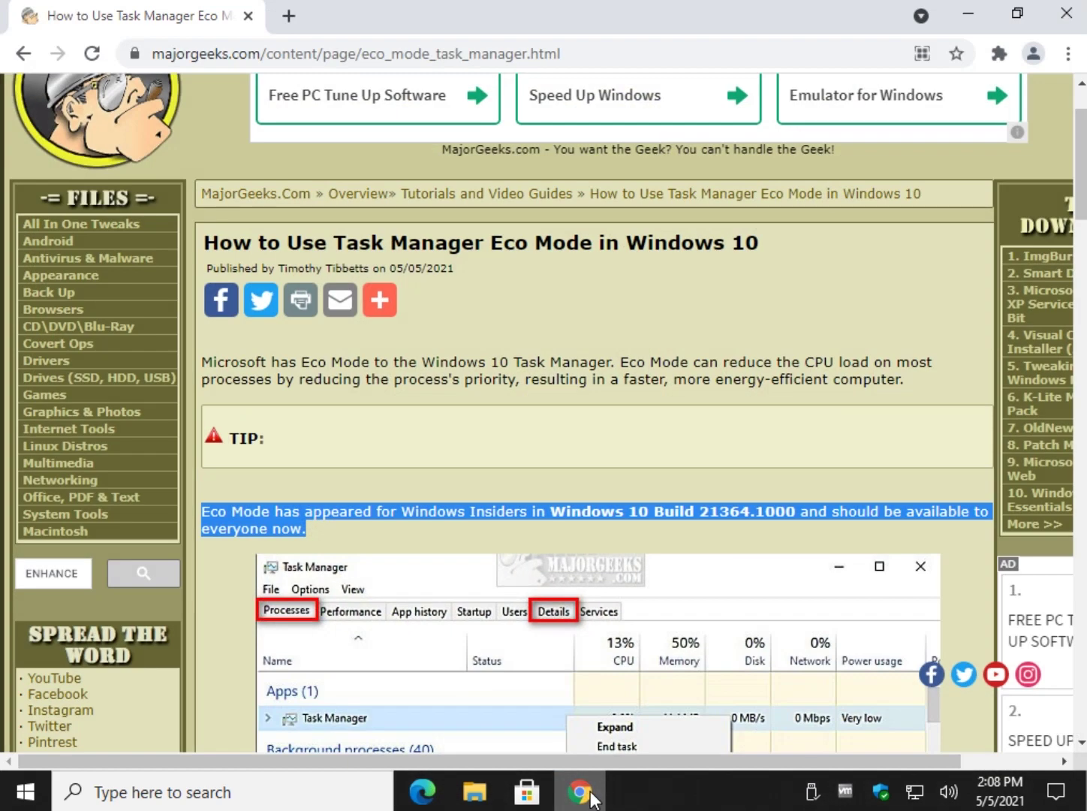
left_click(786, 351)
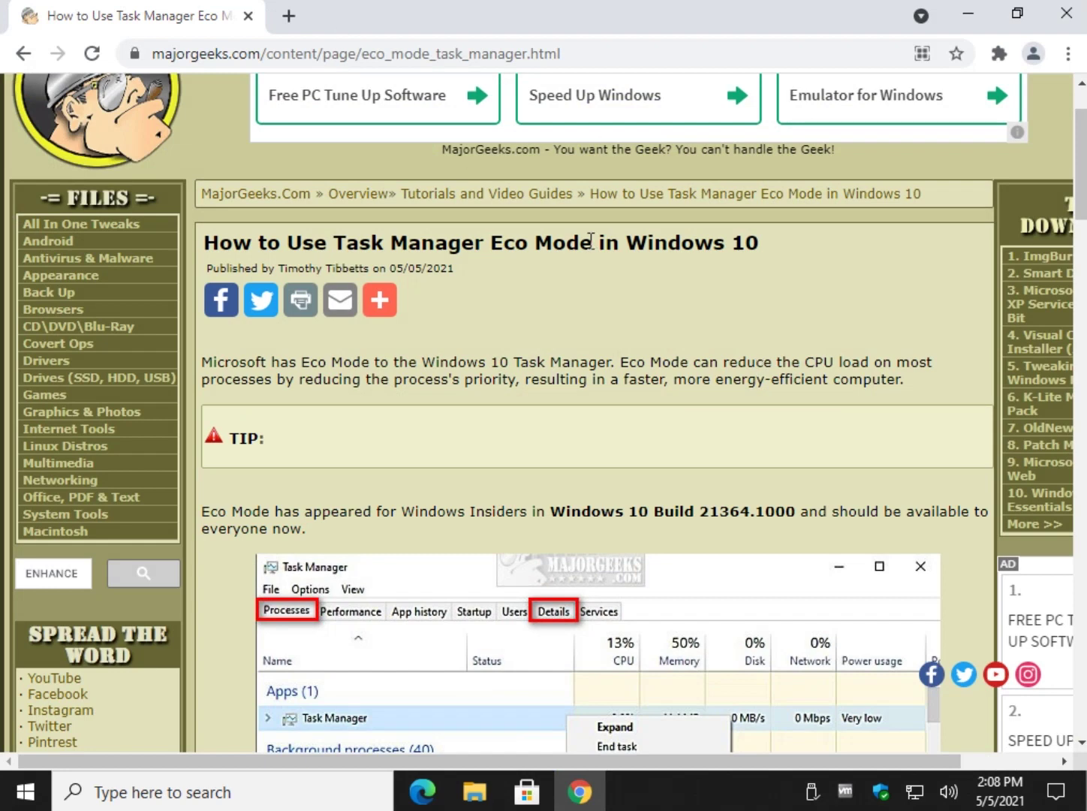
scroll(495, 368, "down", 3)
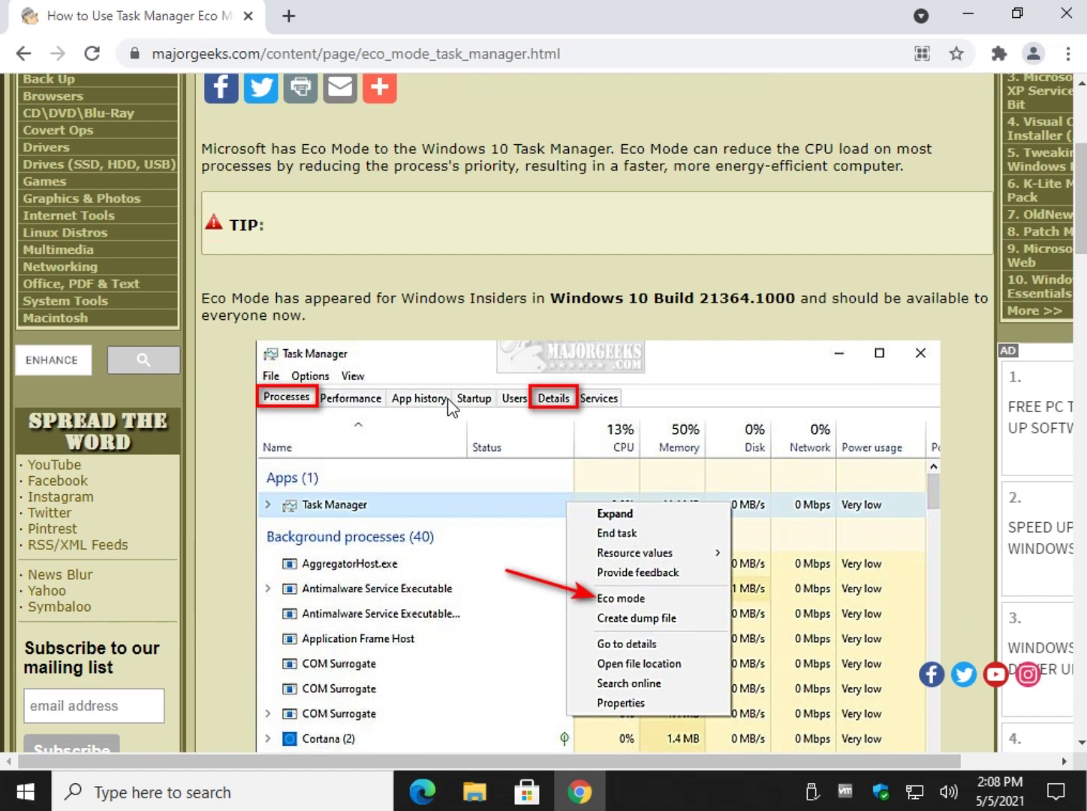
Step: Launch Task Manager from the Win+X quick menu
key("super+x")
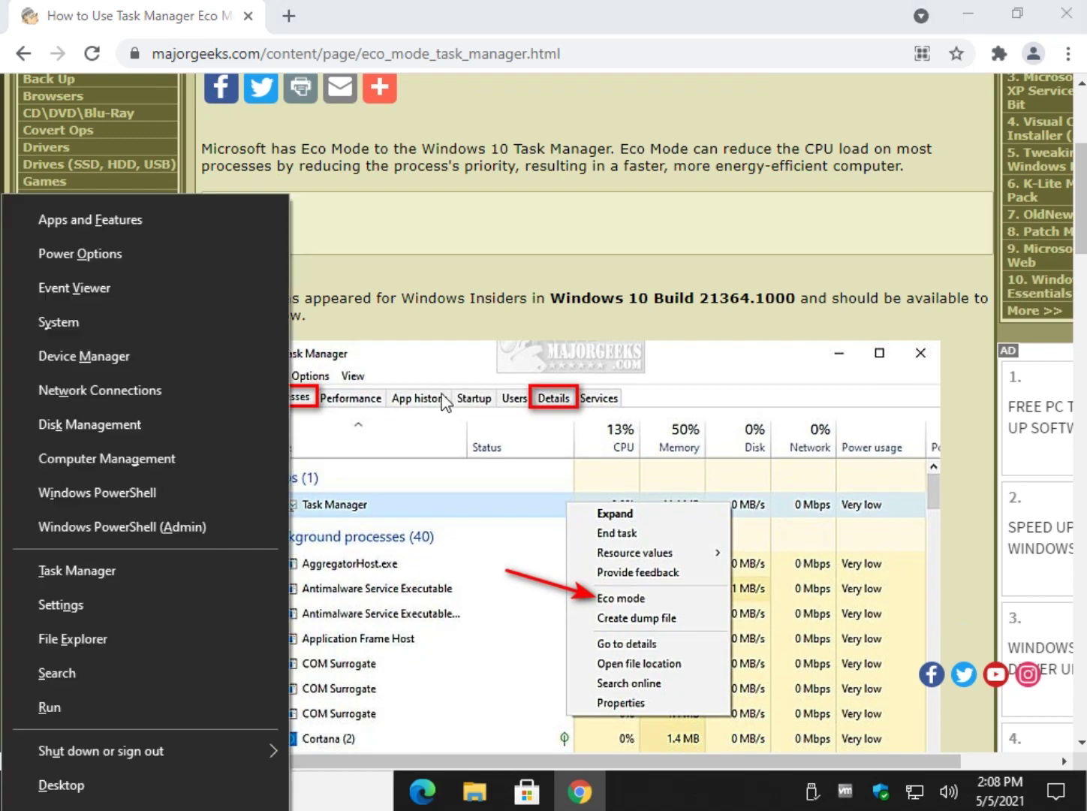
left_click(136, 572)
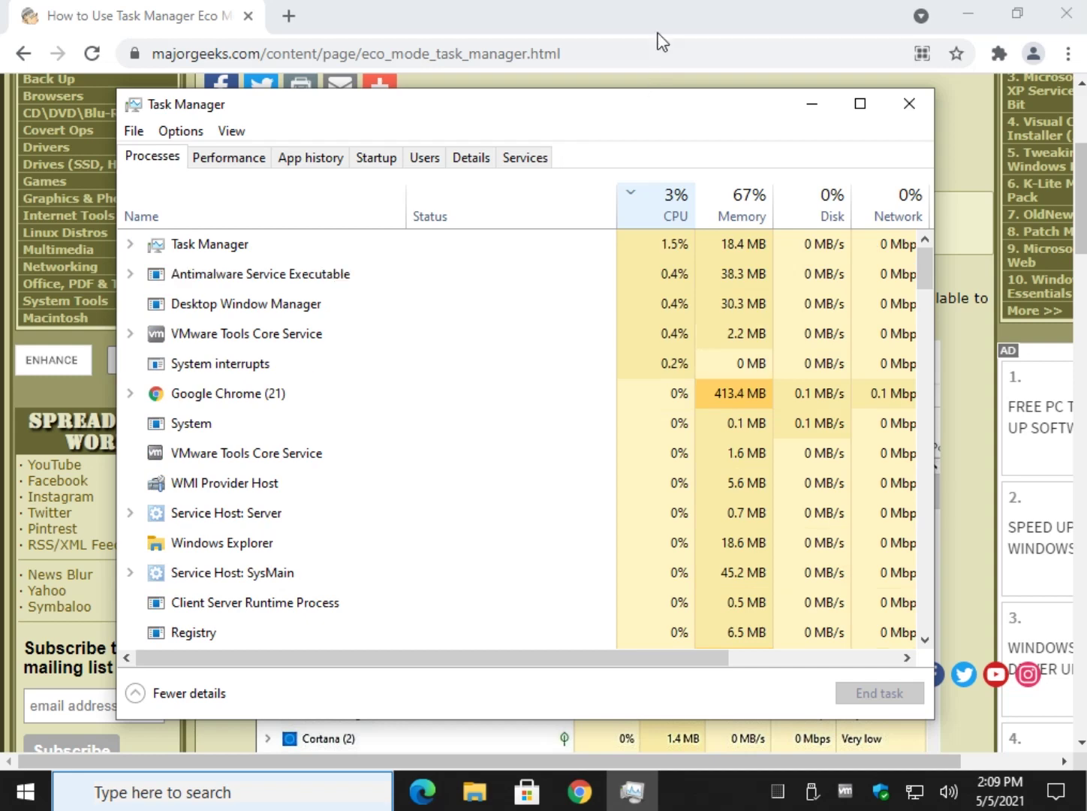
Step: Sort the Details tab by CPU, then go back to Processes and select Windows Explorer
left_click(604, 14)
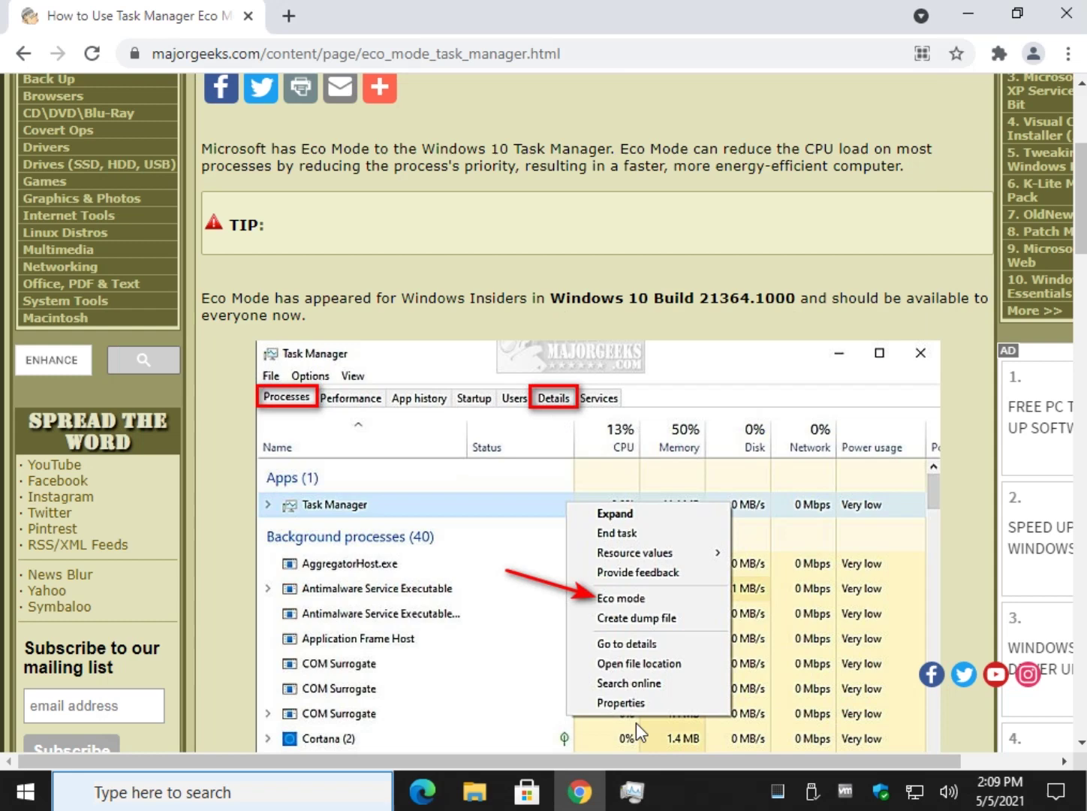
left_click(632, 792)
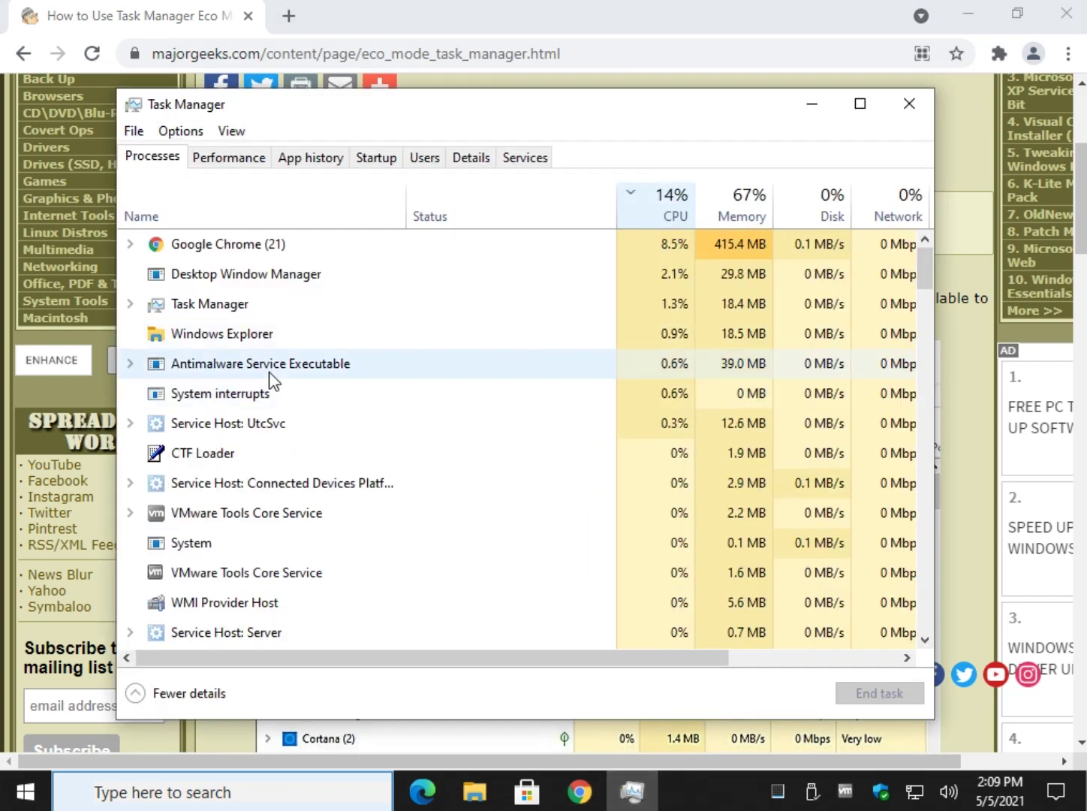
left_click(482, 159)
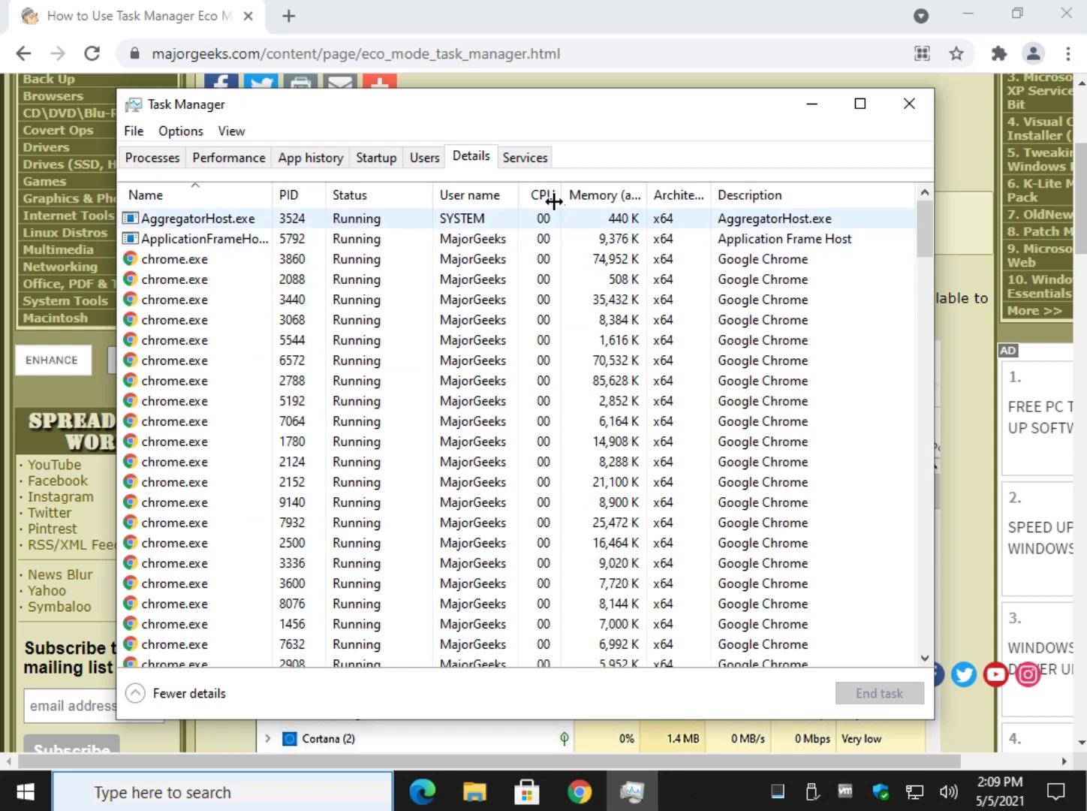
left_click(544, 197)
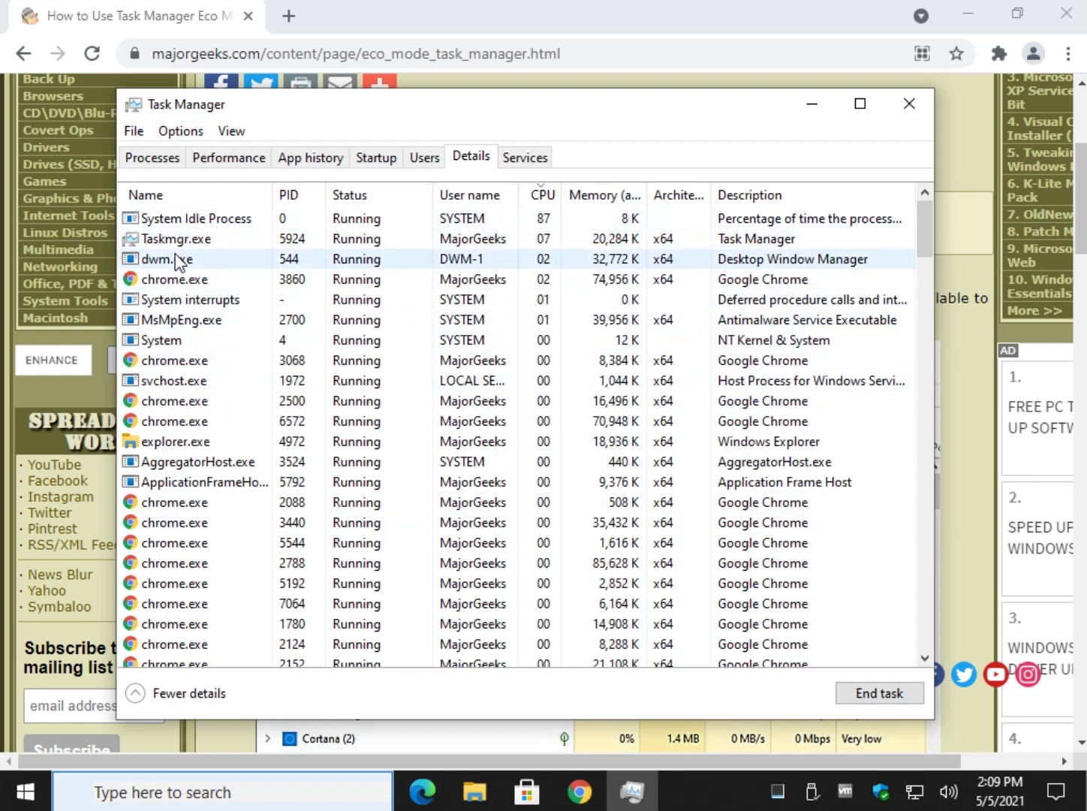
left_click(166, 159)
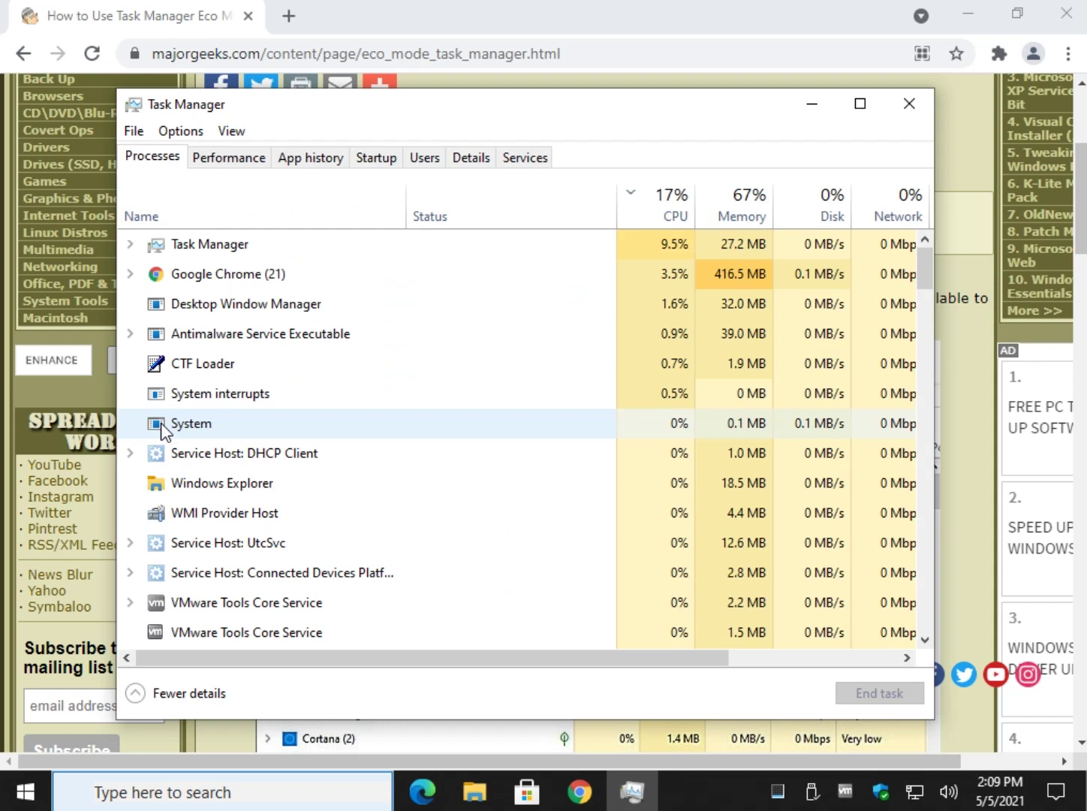
left_click(219, 486)
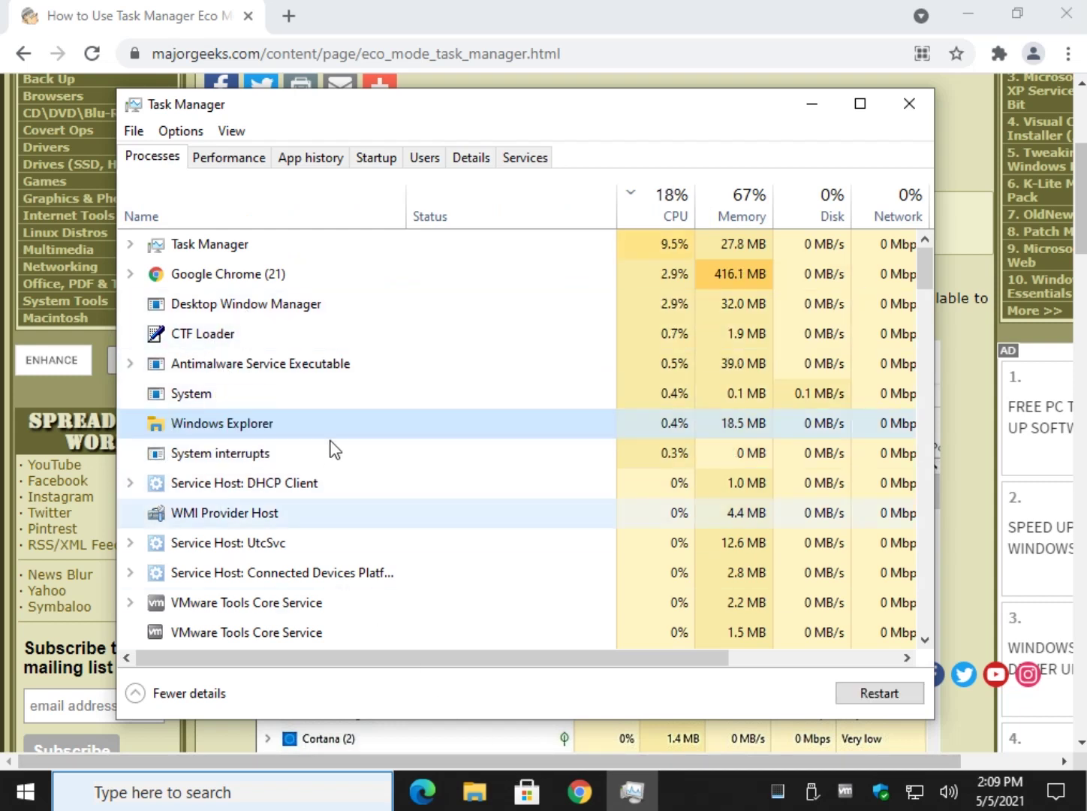
Step: Switch Windows Explorer to Eco mode from its context menu and confirm the prompt
right_click(464, 362)
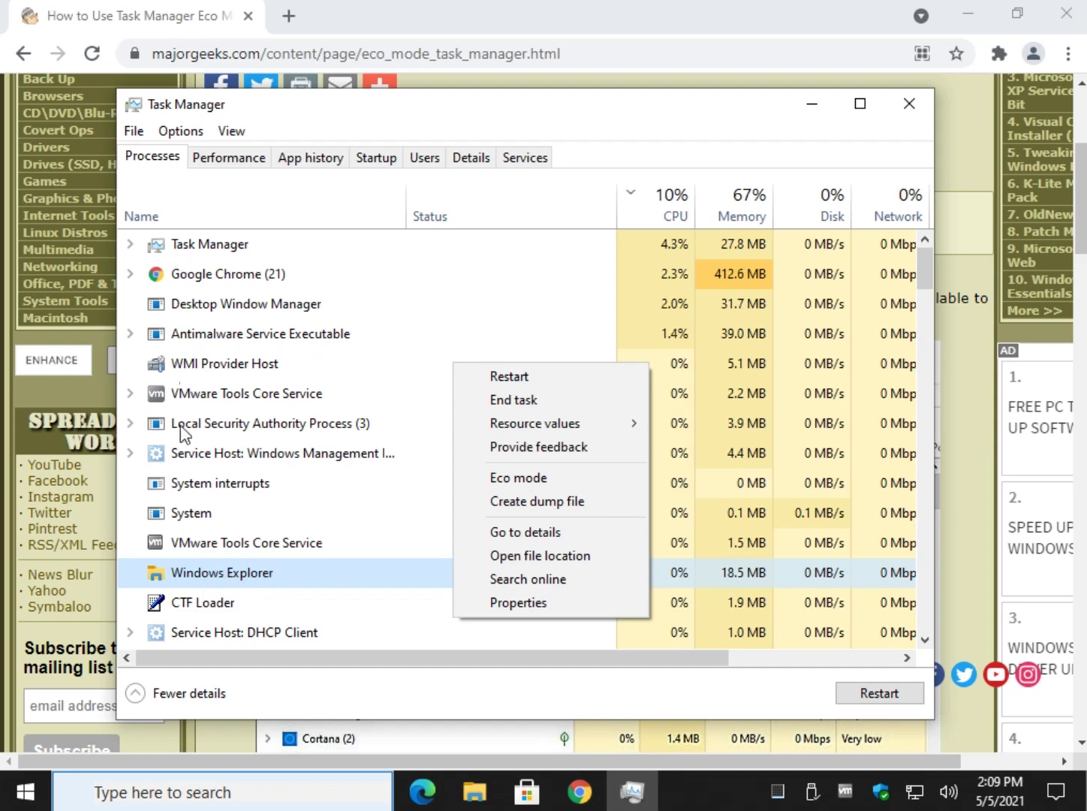
left_click(504, 478)
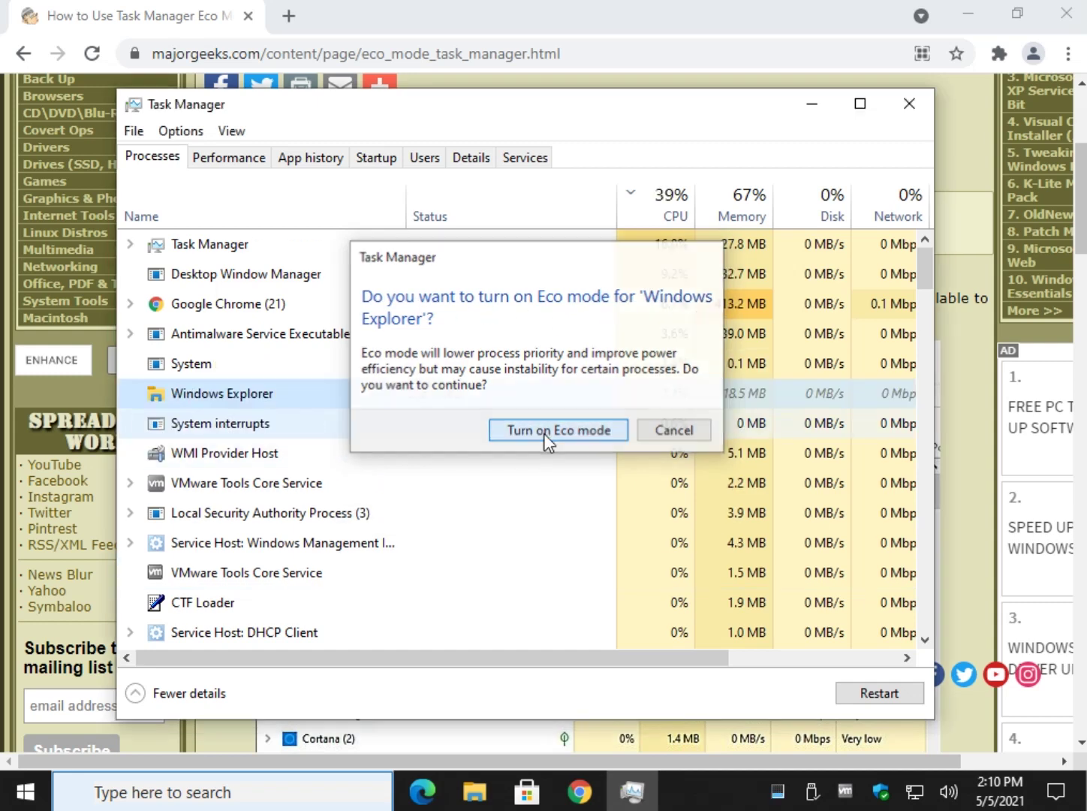
left_click(544, 433)
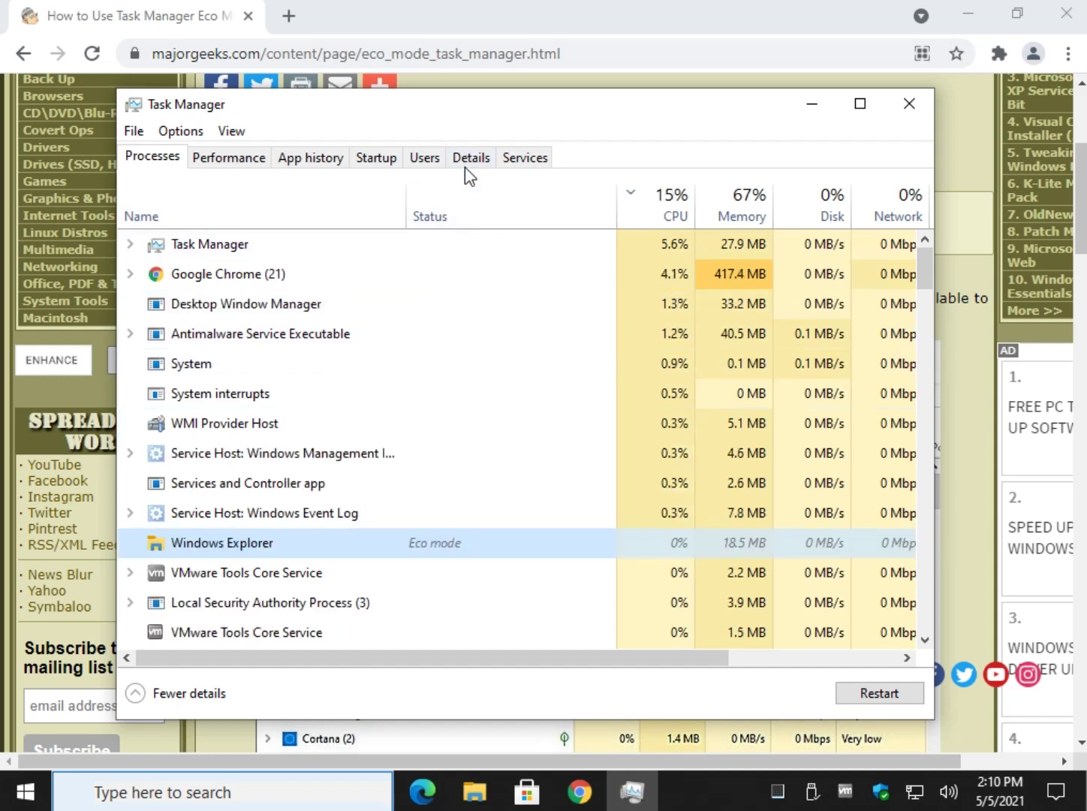
Step: Locate explorer.exe on the Details tab, then return to the Processes list
left_click(470, 162)
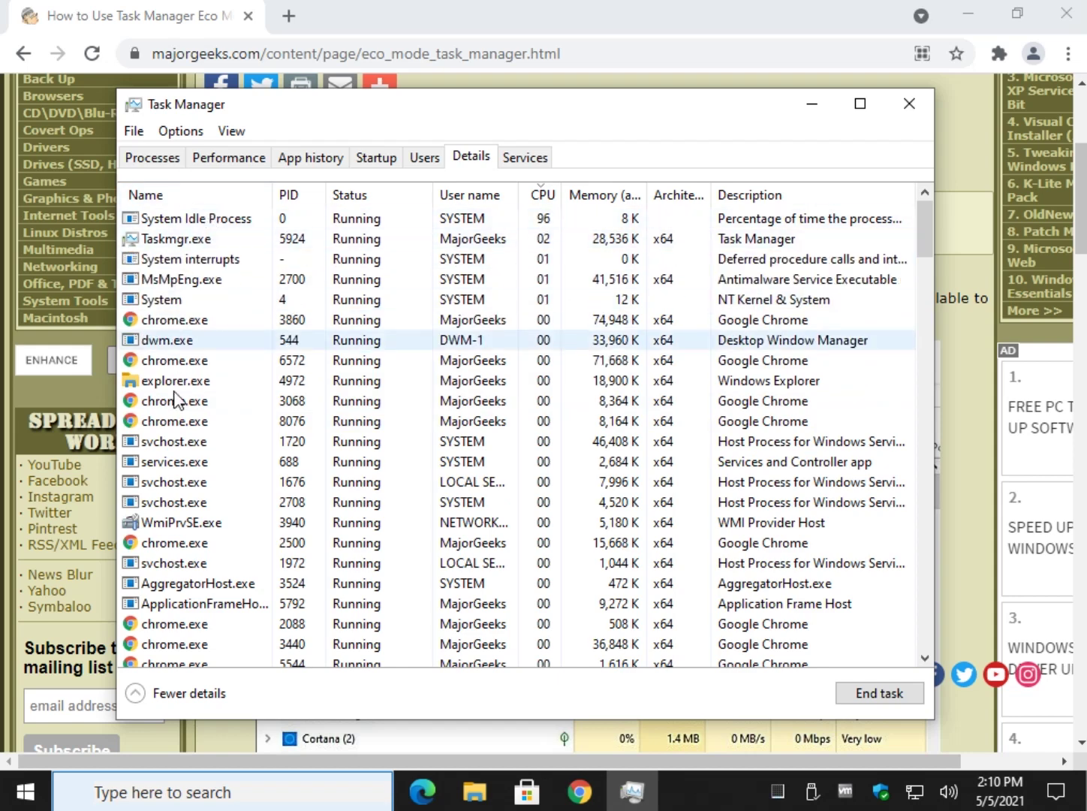
left_click(182, 423)
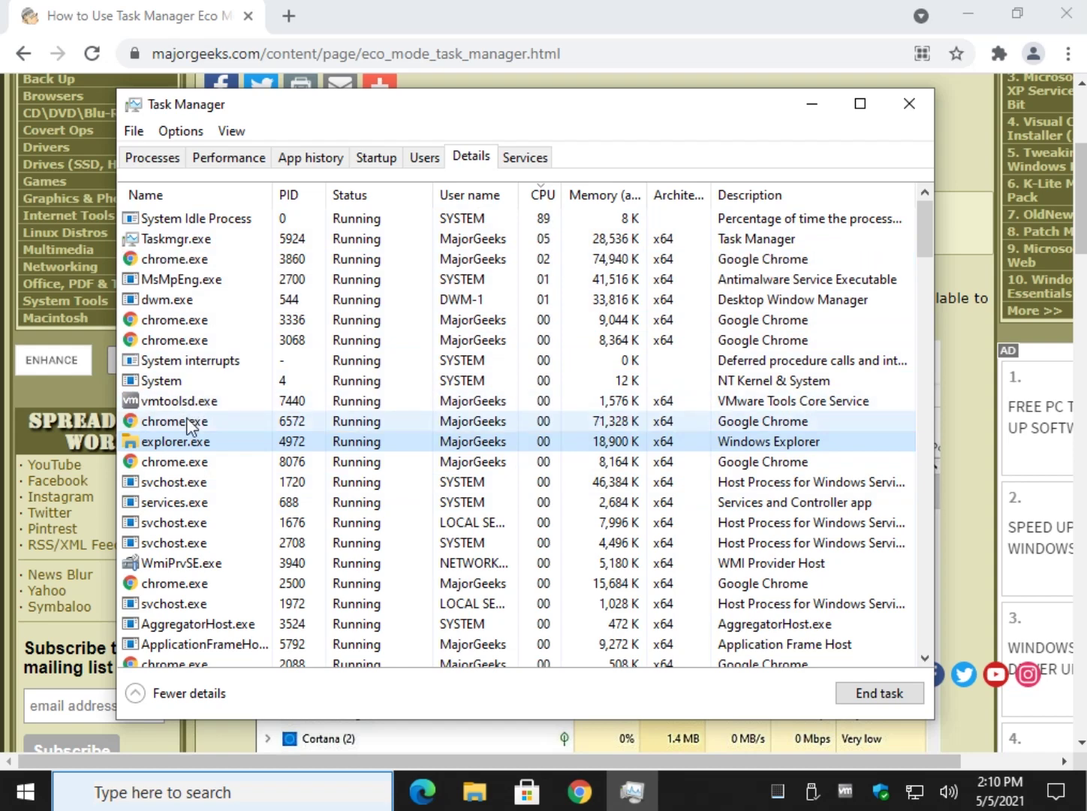
left_click(167, 158)
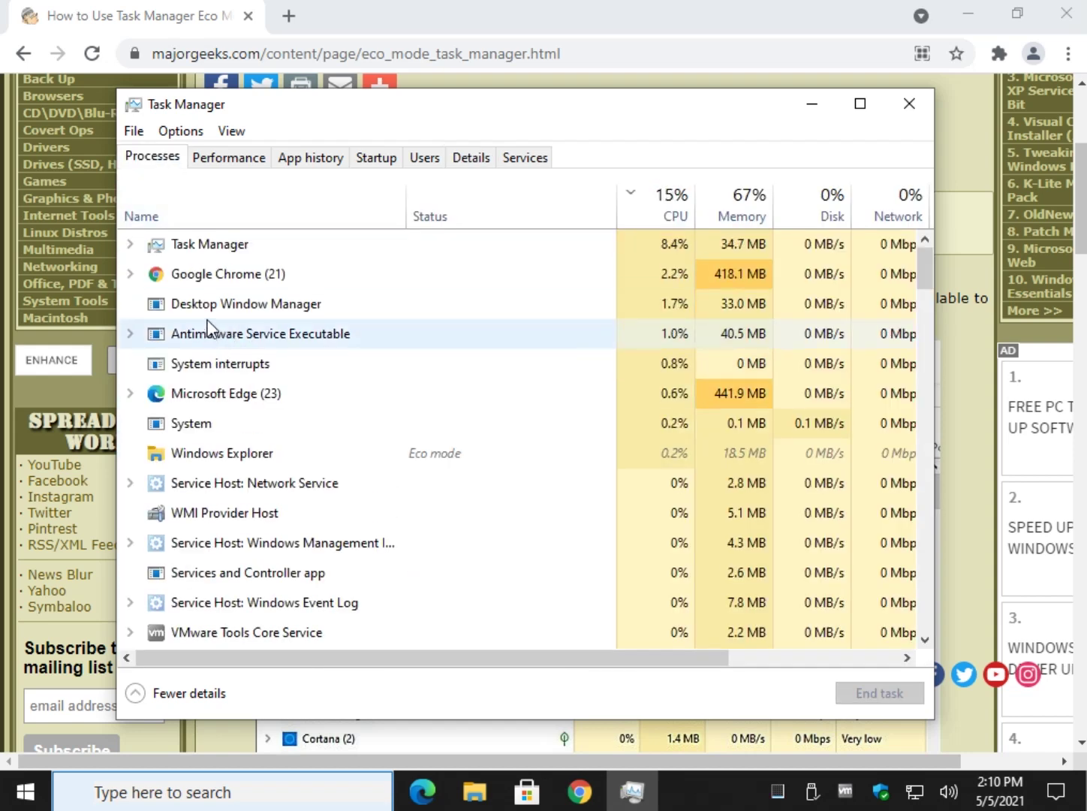
right_click(230, 391)
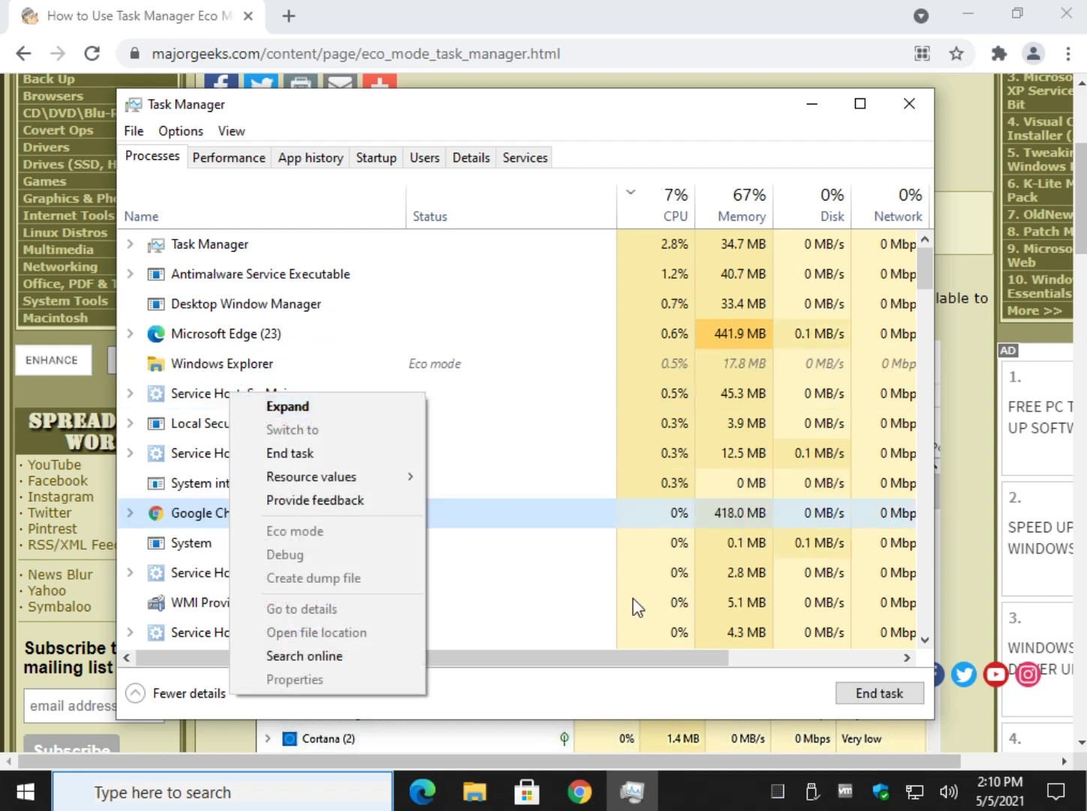
left_click(546, 504)
right_click(343, 427)
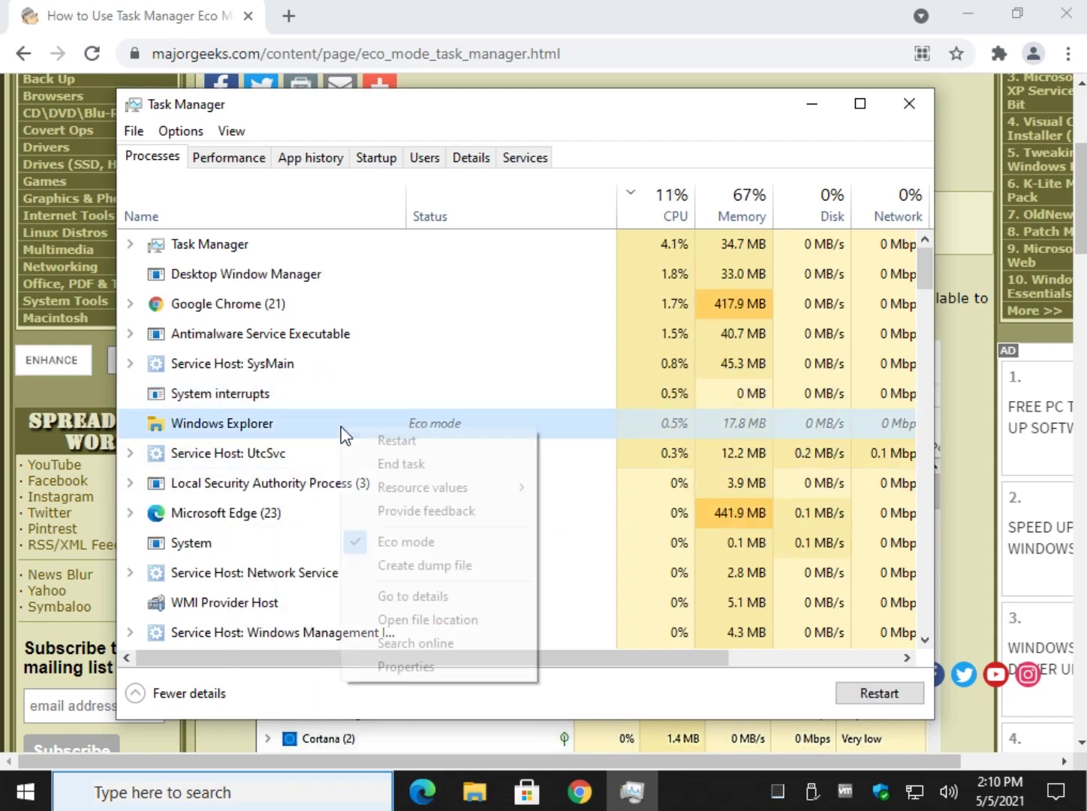
left_click(381, 668)
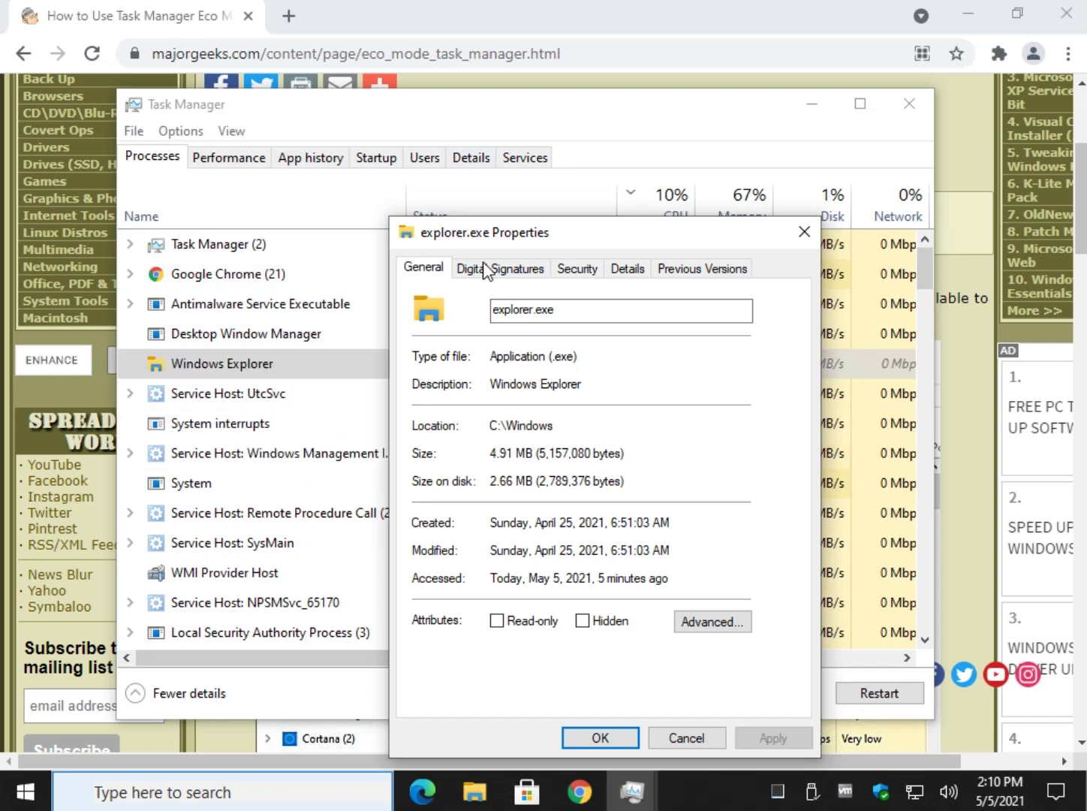
left_click(804, 231)
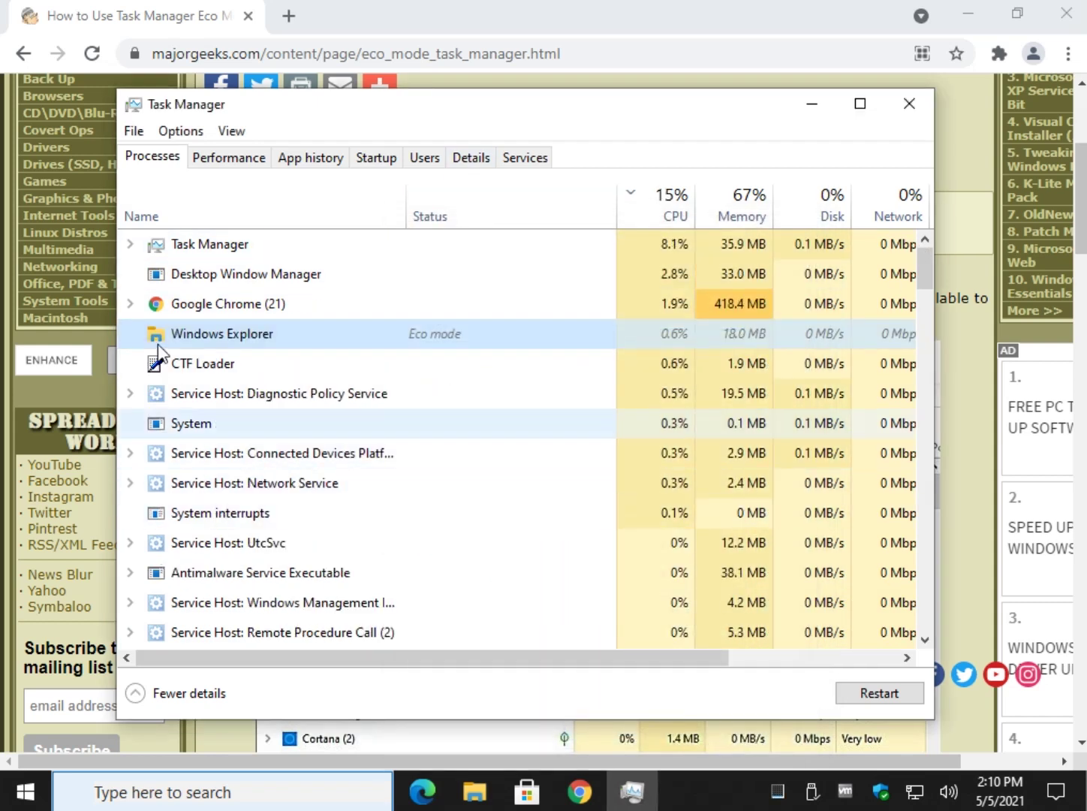
right_click(207, 333)
right_click(179, 395)
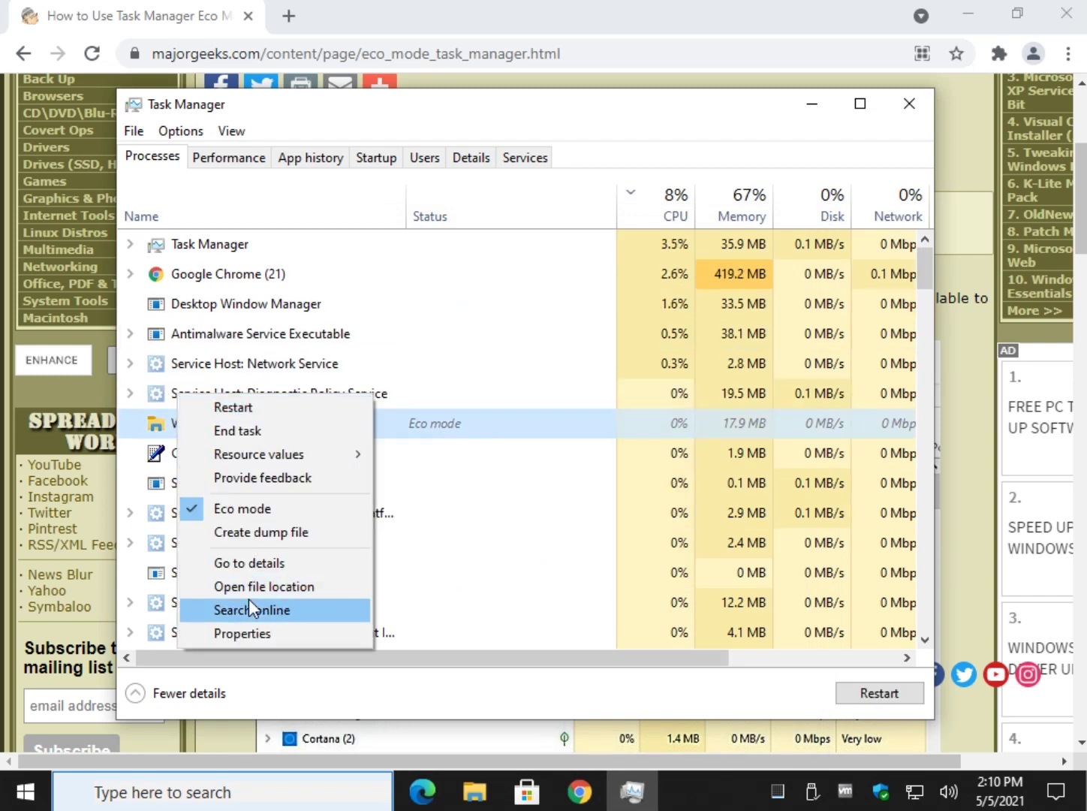
left_click(238, 634)
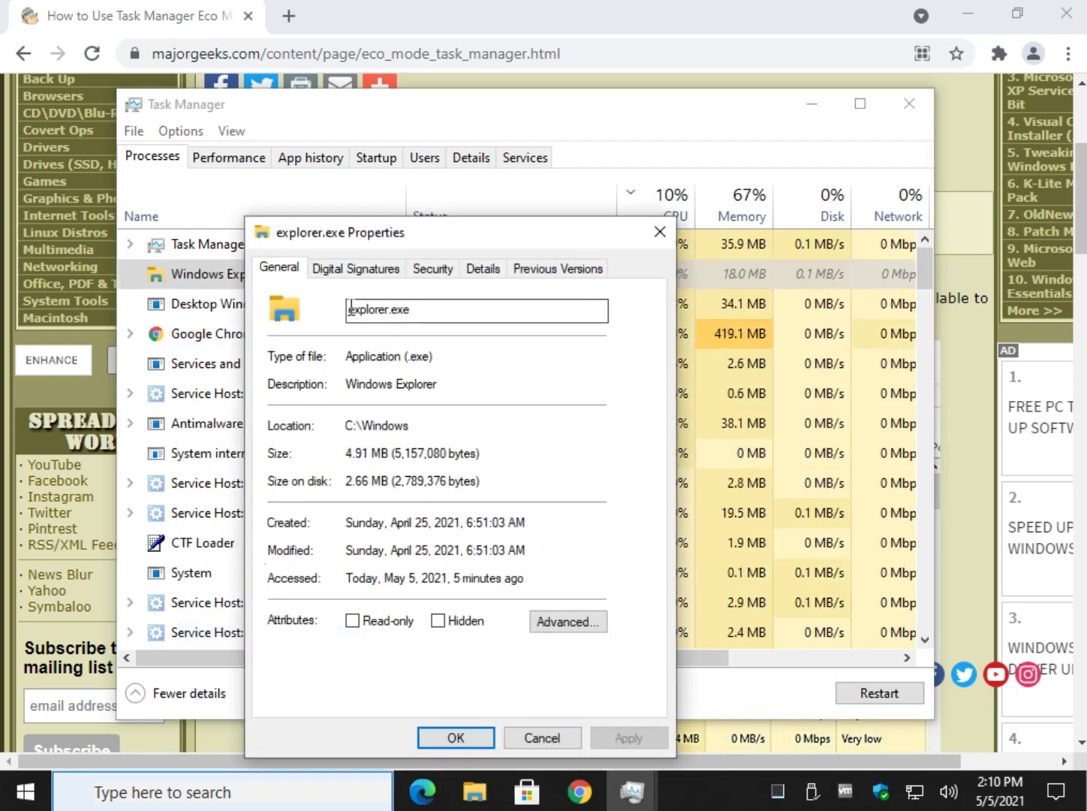
left_click(660, 232)
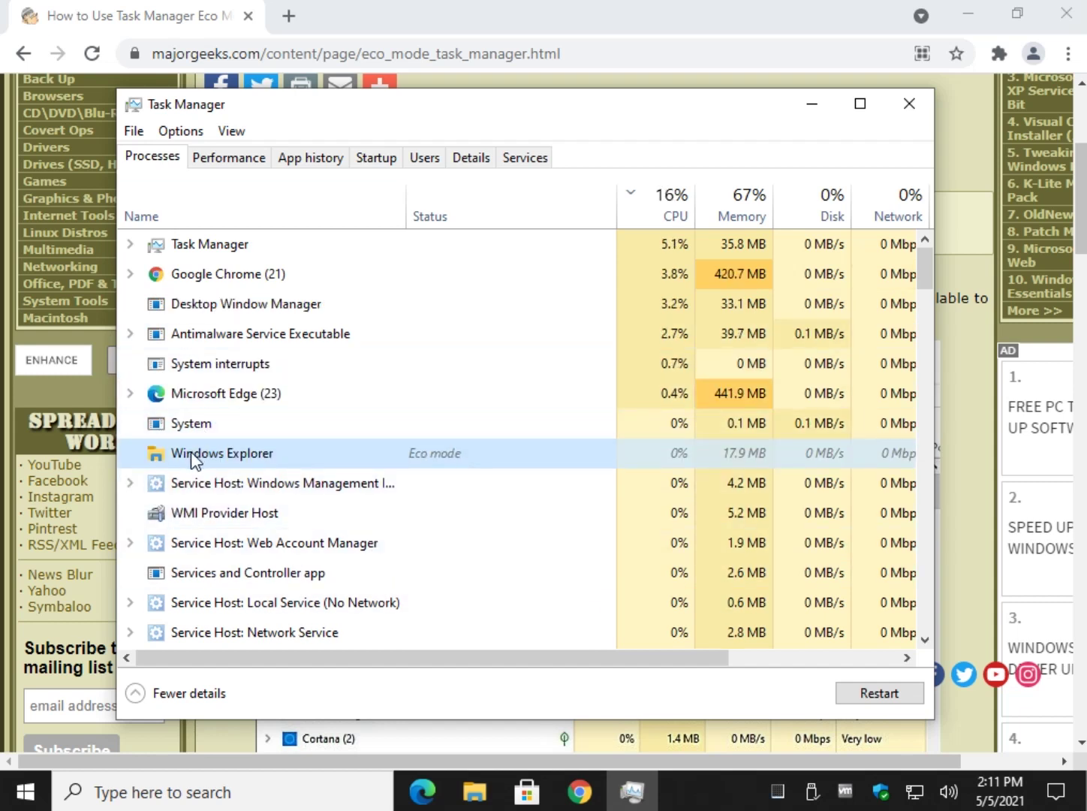
Step: Untick Eco mode for Windows Explorer, then reopen its menu to verify it is off
right_click(530, 458)
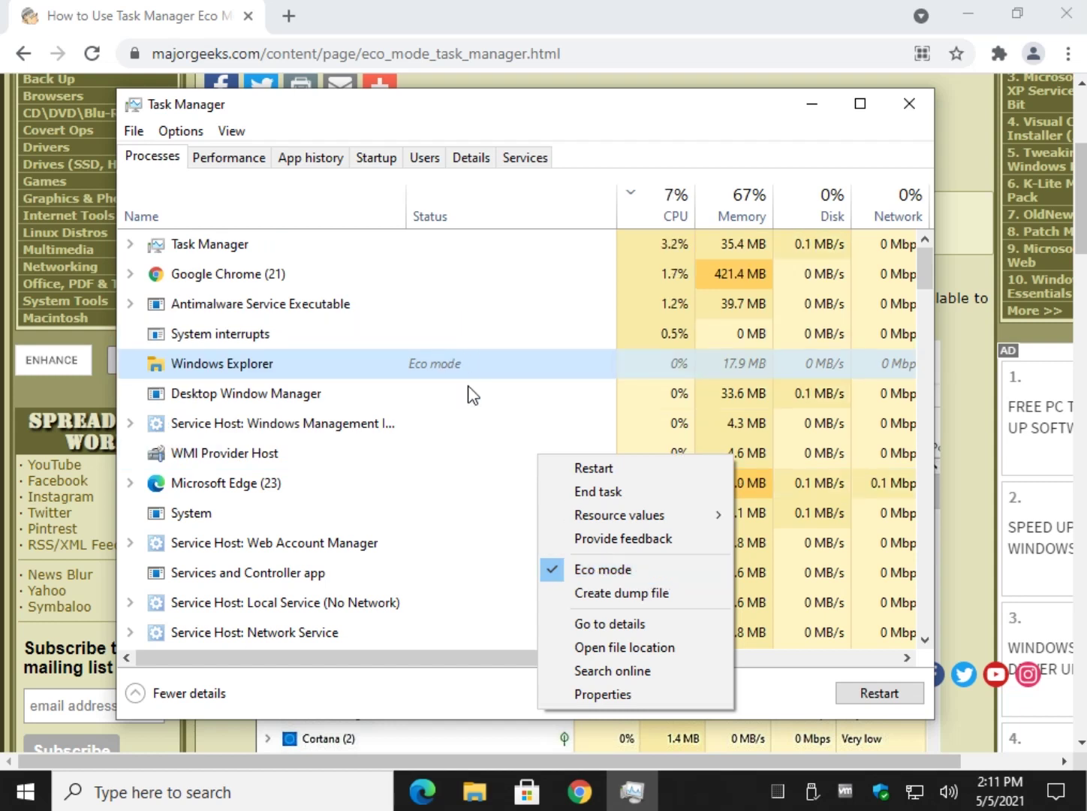
left_click(594, 569)
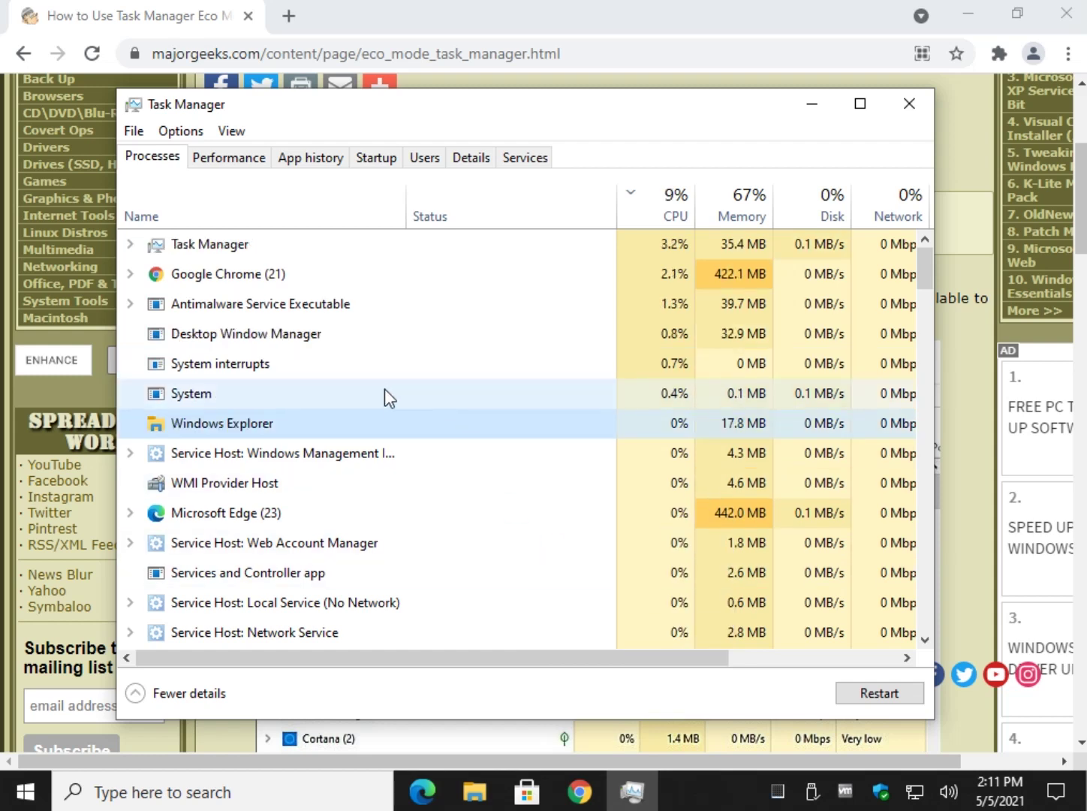
right_click(264, 425)
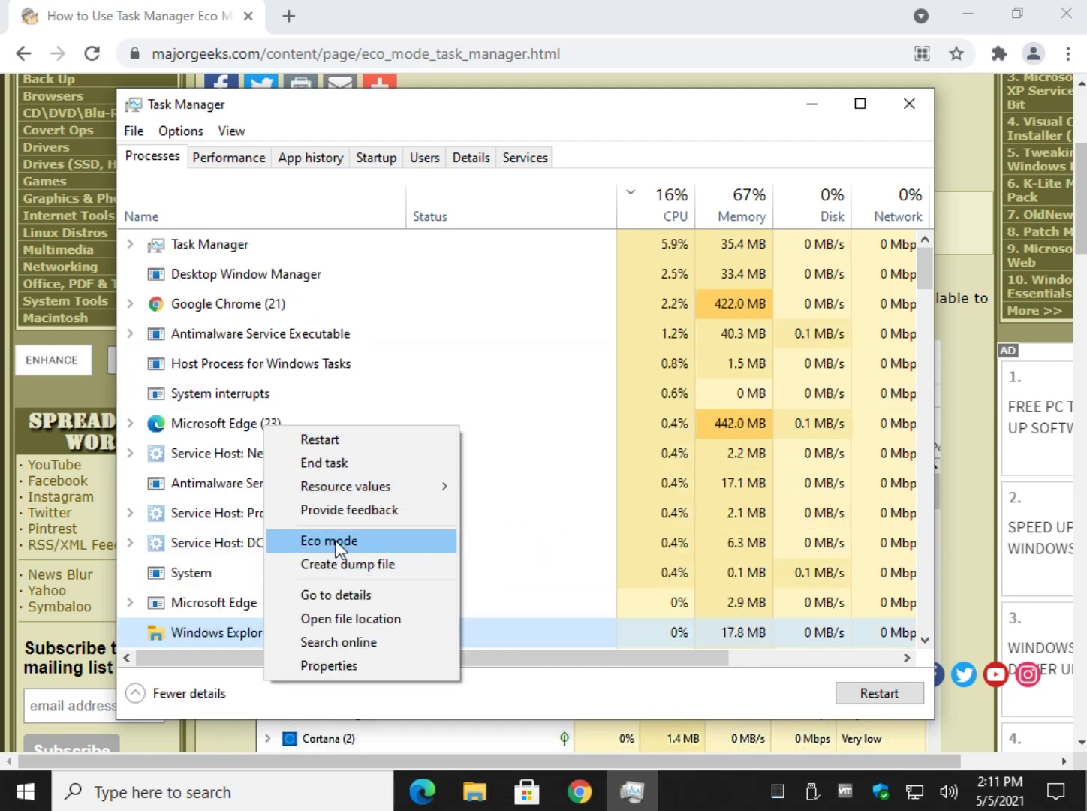
Step: Scroll further through the Eco Mode article, then bring Task Manager back in front
left_click(623, 81)
scroll(599, 410, "down", 6)
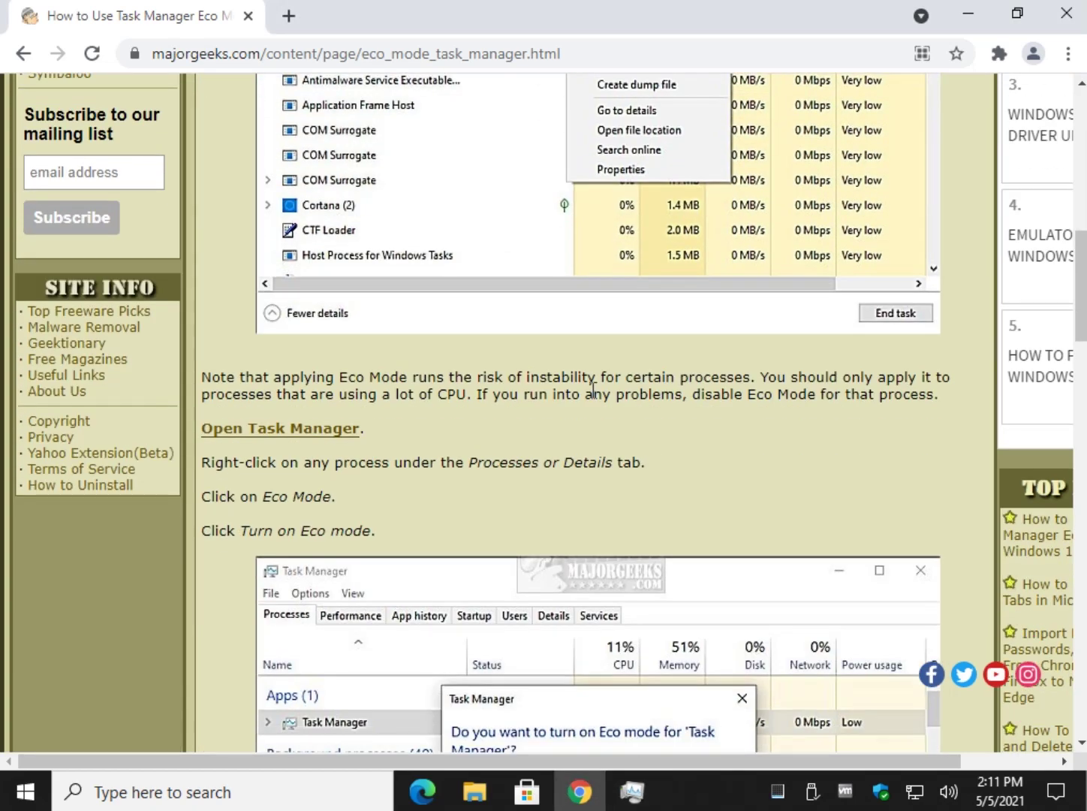
scroll(583, 369, "down", 5)
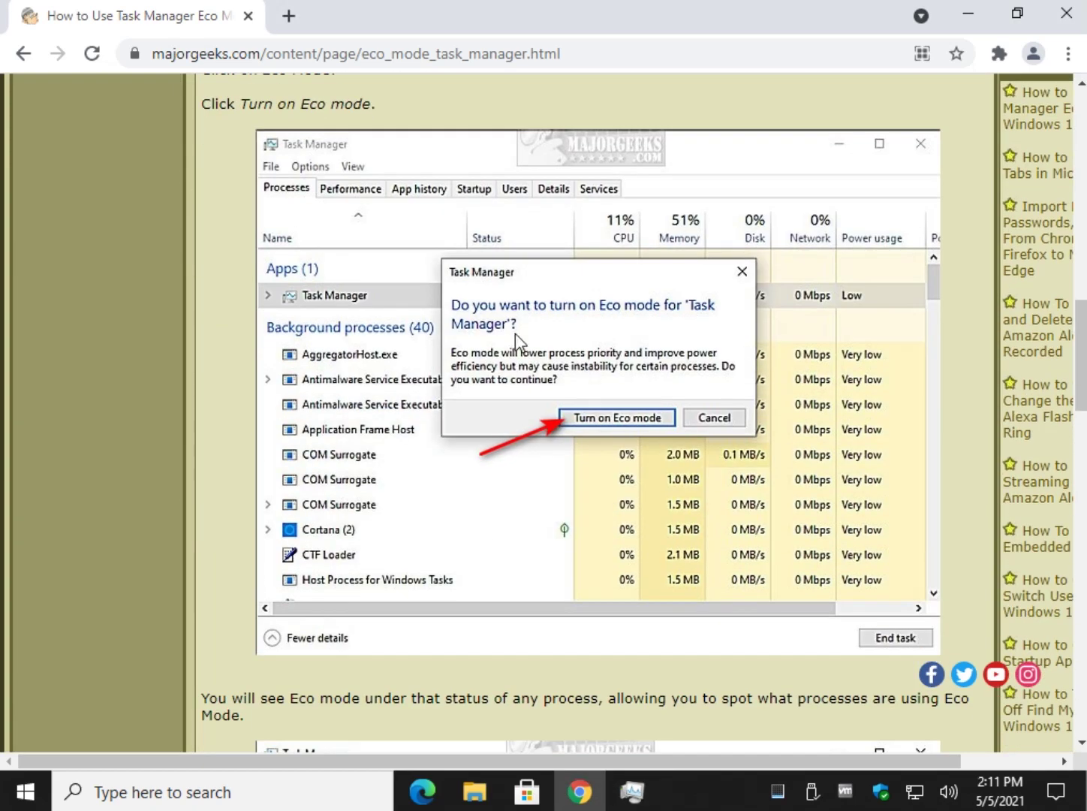
left_click(637, 795)
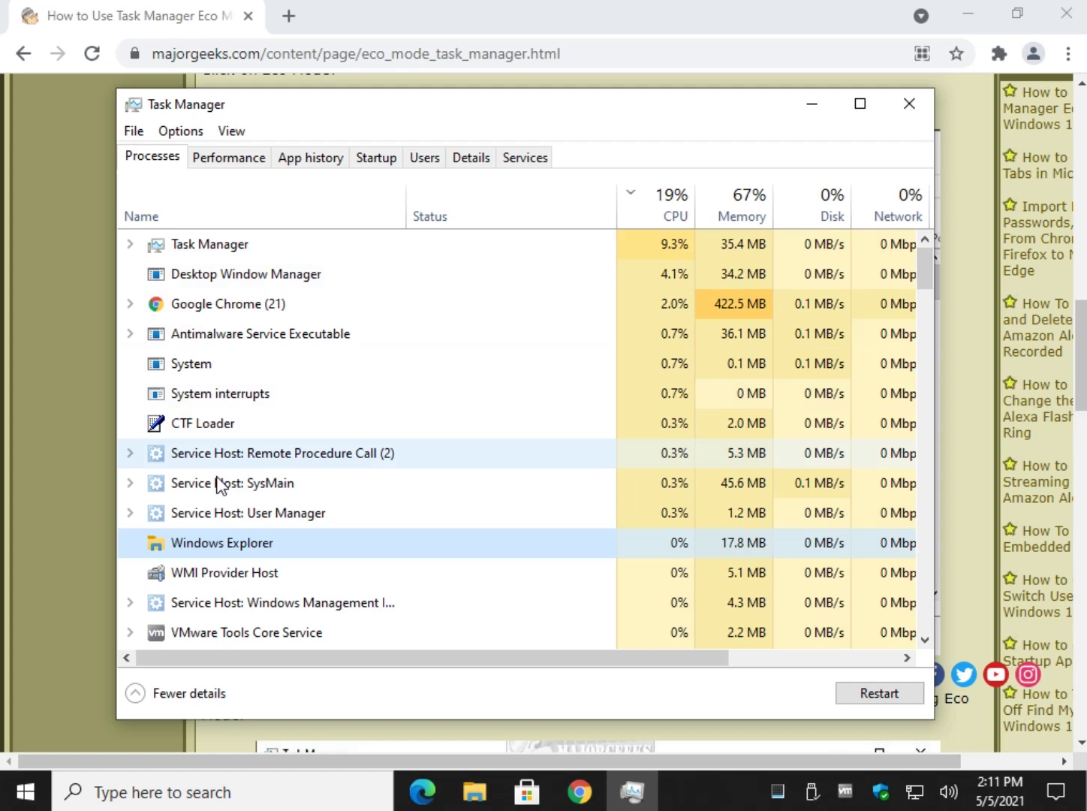
Step: Expand Google Chrome (21) and turn on Eco mode for its 73.2 MB child process
left_click(193, 315)
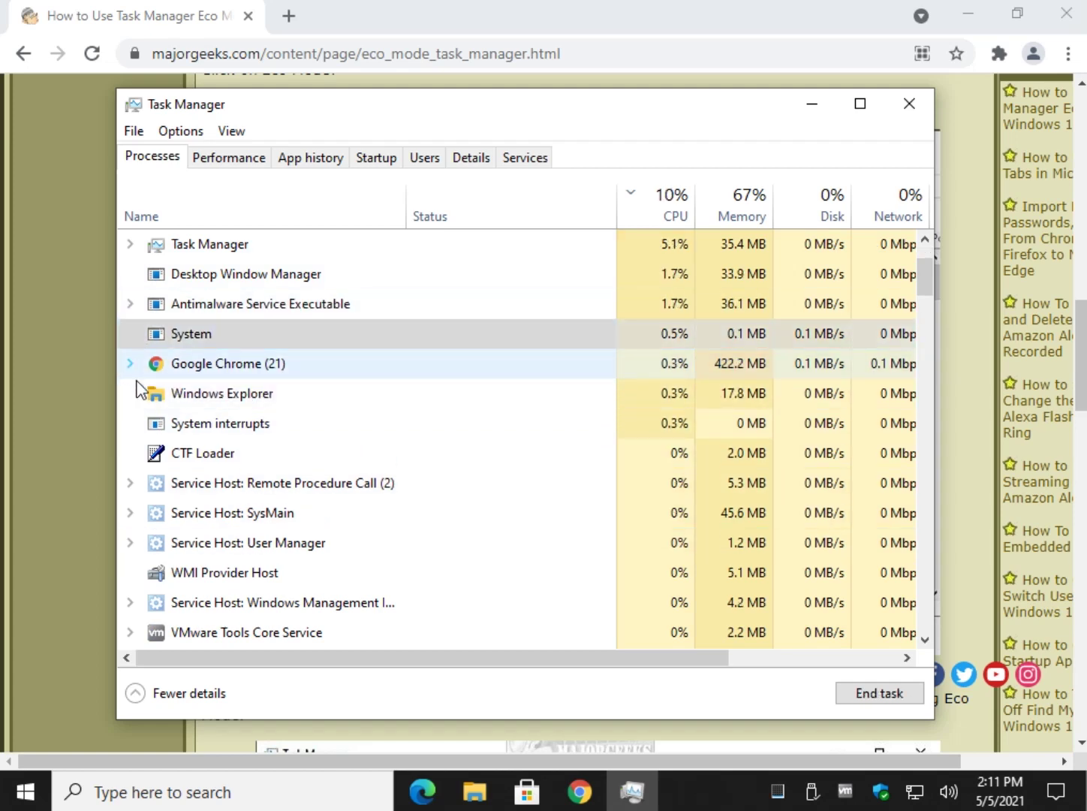
left_click(130, 363)
scroll(402, 506, "down", 4)
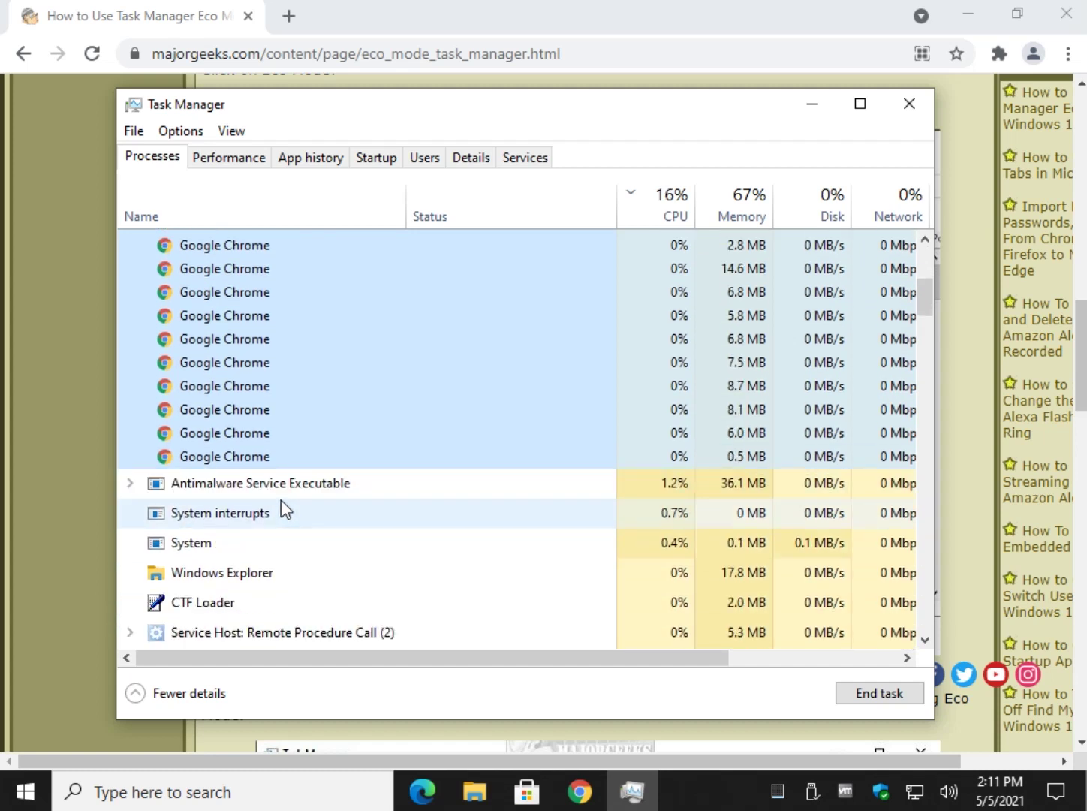
scroll(281, 500, "up", 5)
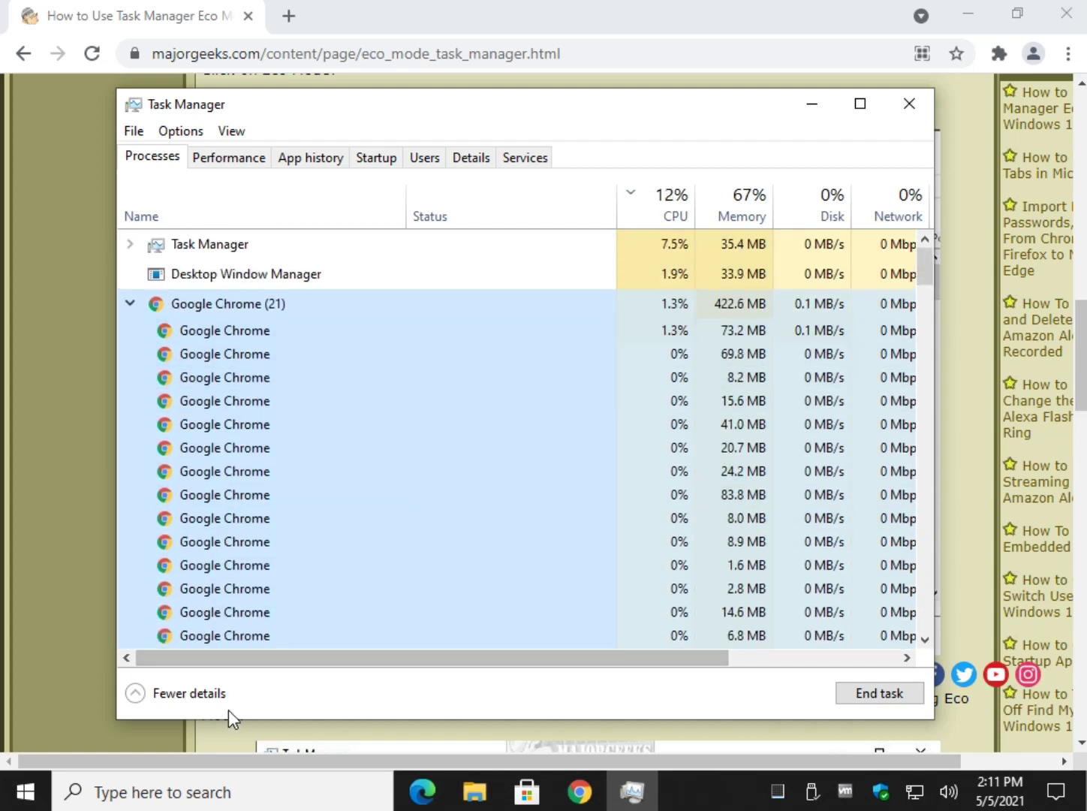
right_click(260, 339)
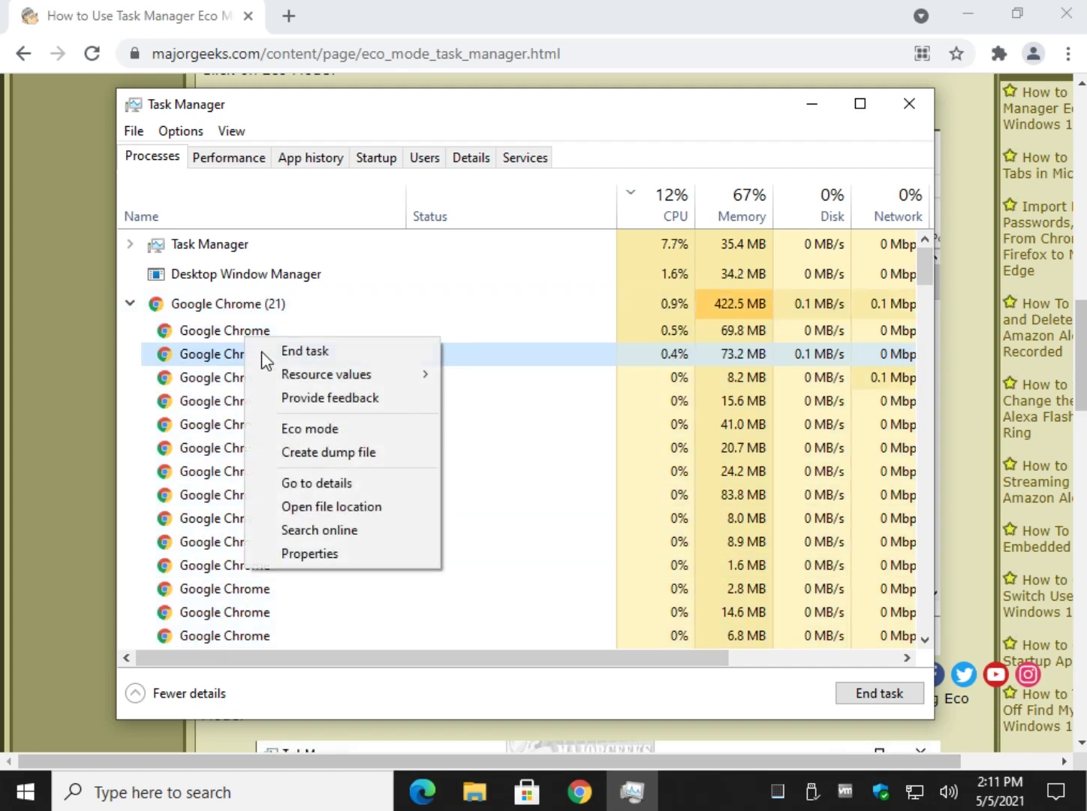
left_click(356, 435)
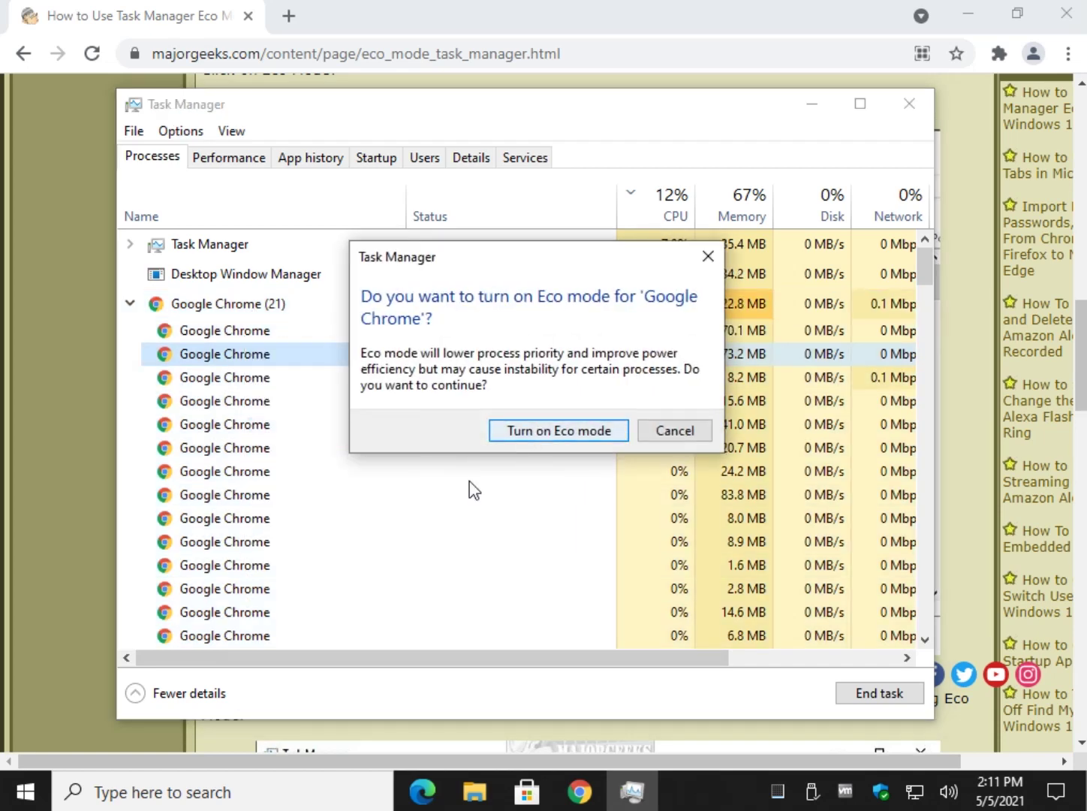
key("Return")
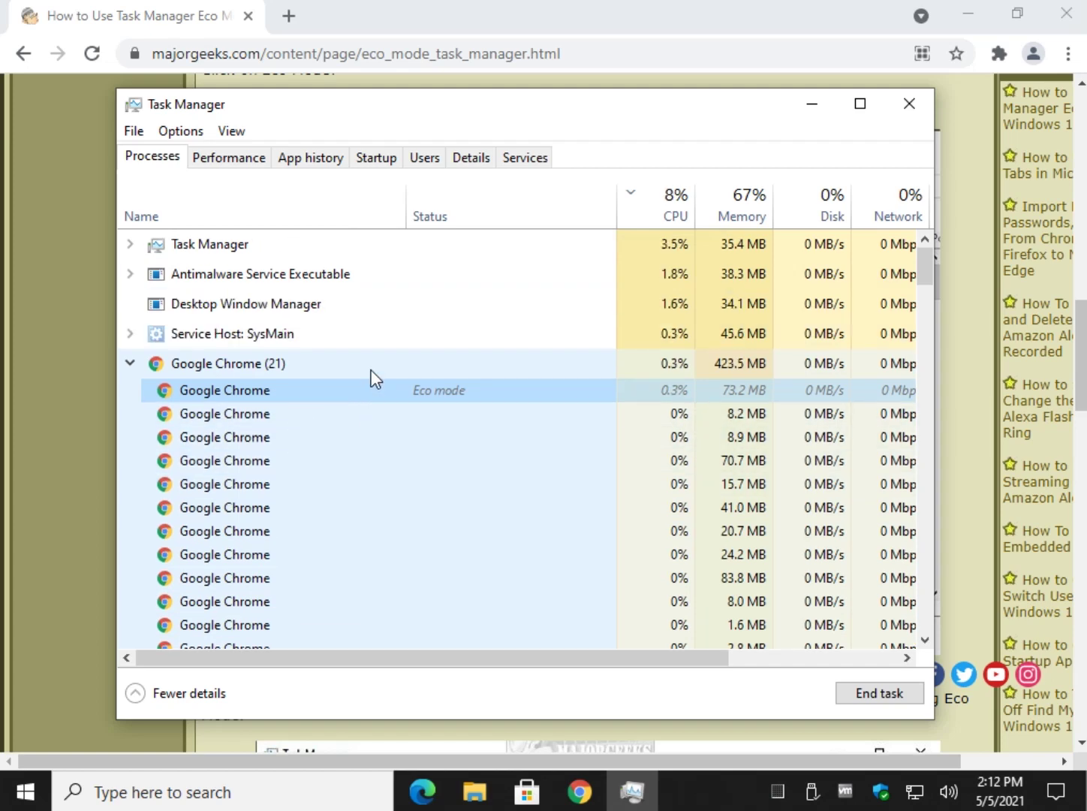
Step: Switch Eco mode back off for that Chrome process and collapse the Chrome group
right_click(485, 340)
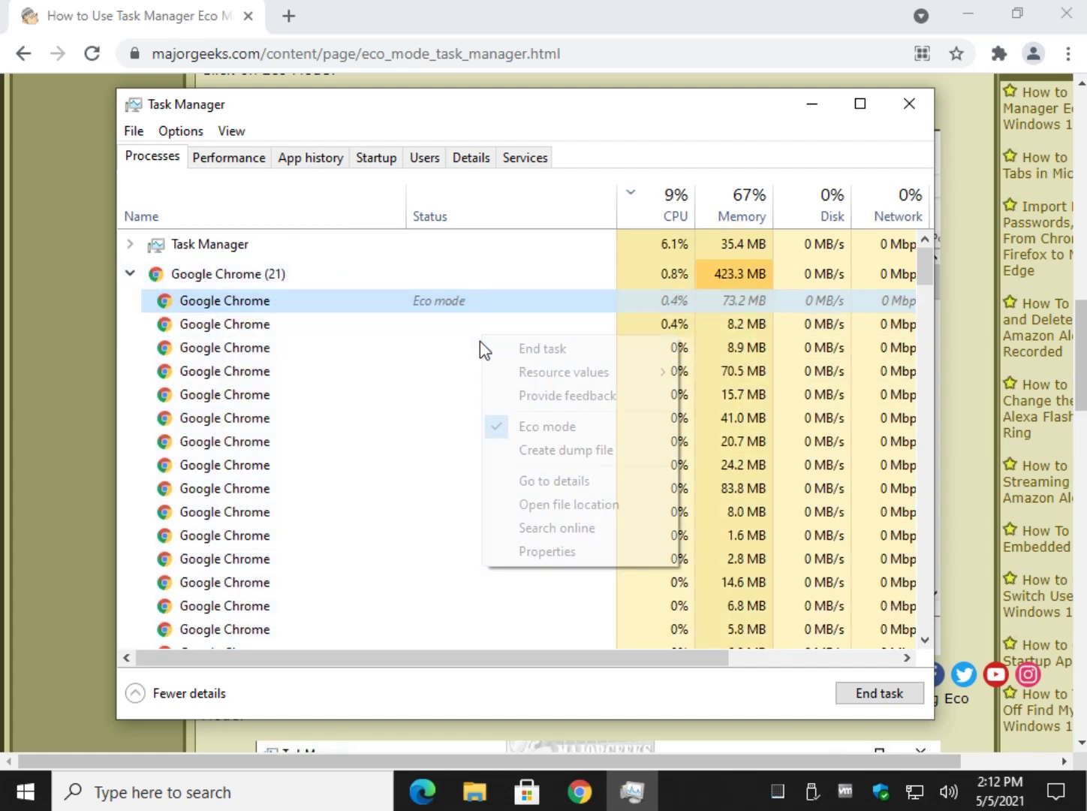
left_click(512, 425)
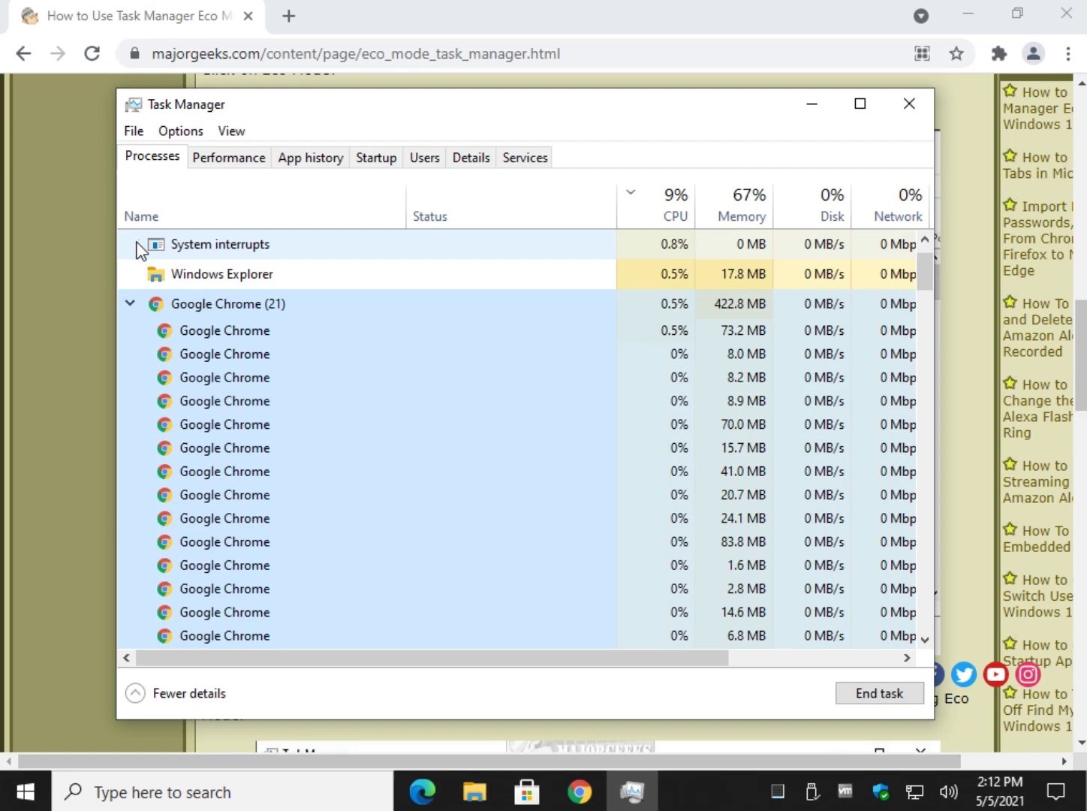
left_click(129, 303)
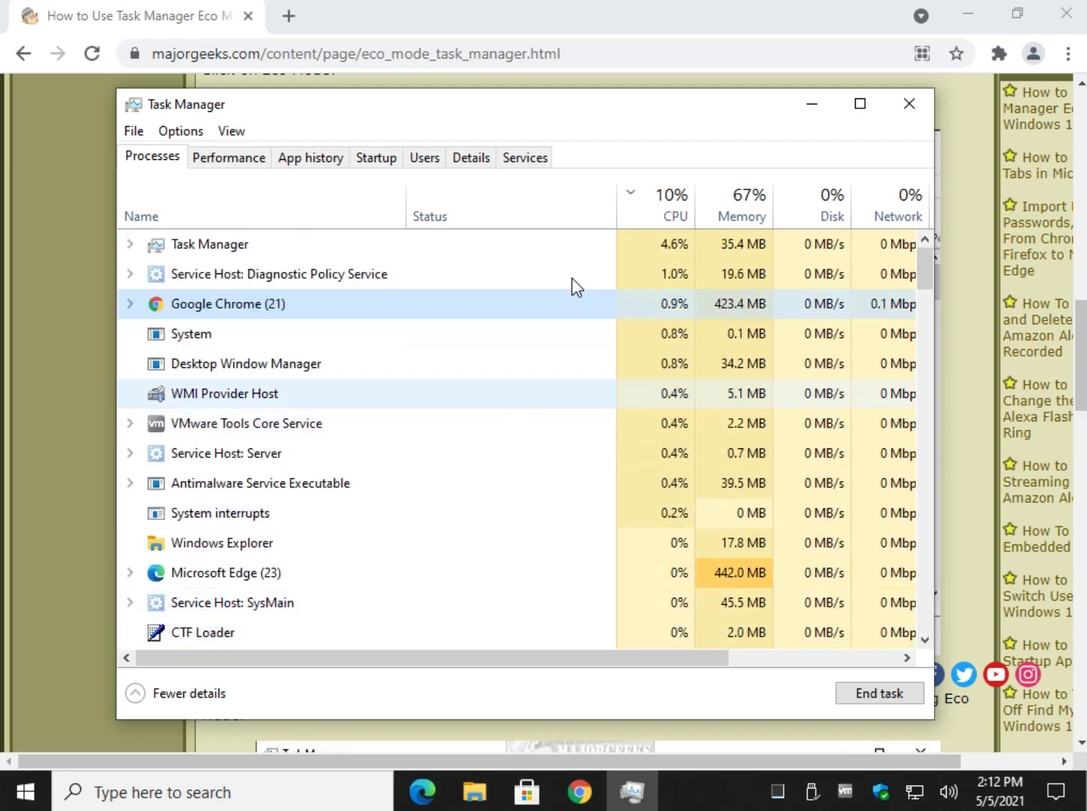
Step: Close Task Manager and scroll the Chrome article back up to its title
left_click(907, 107)
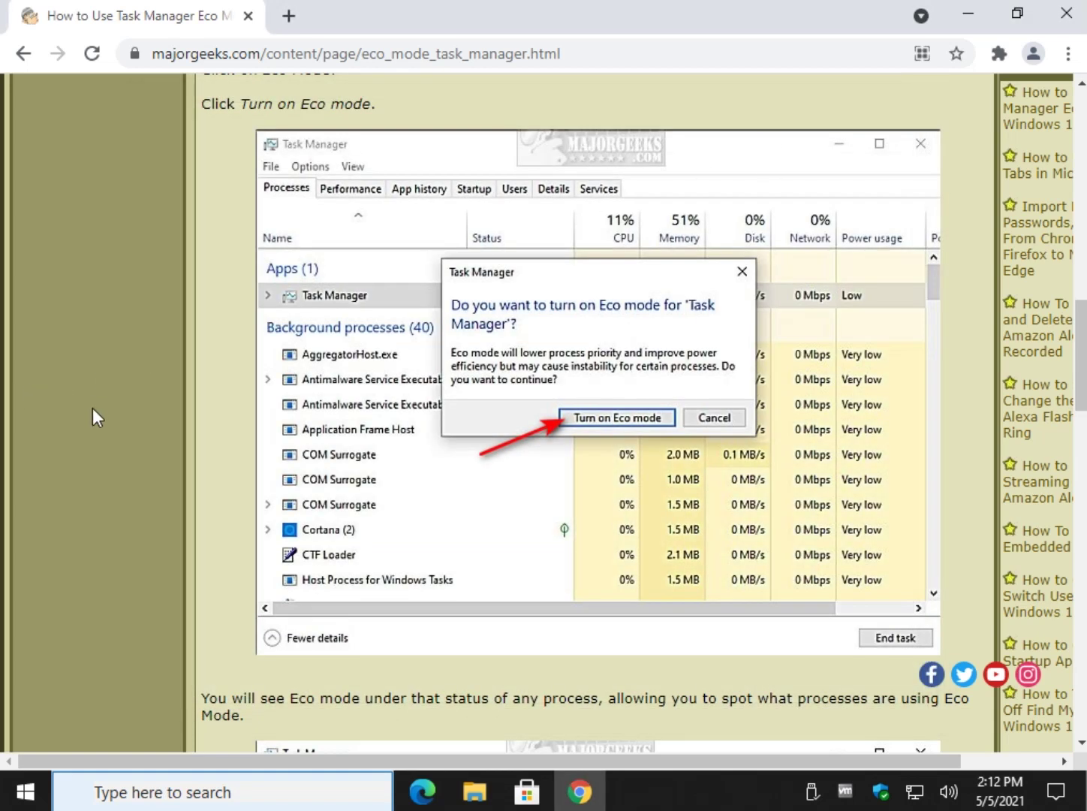
scroll(367, 421, "up", 12)
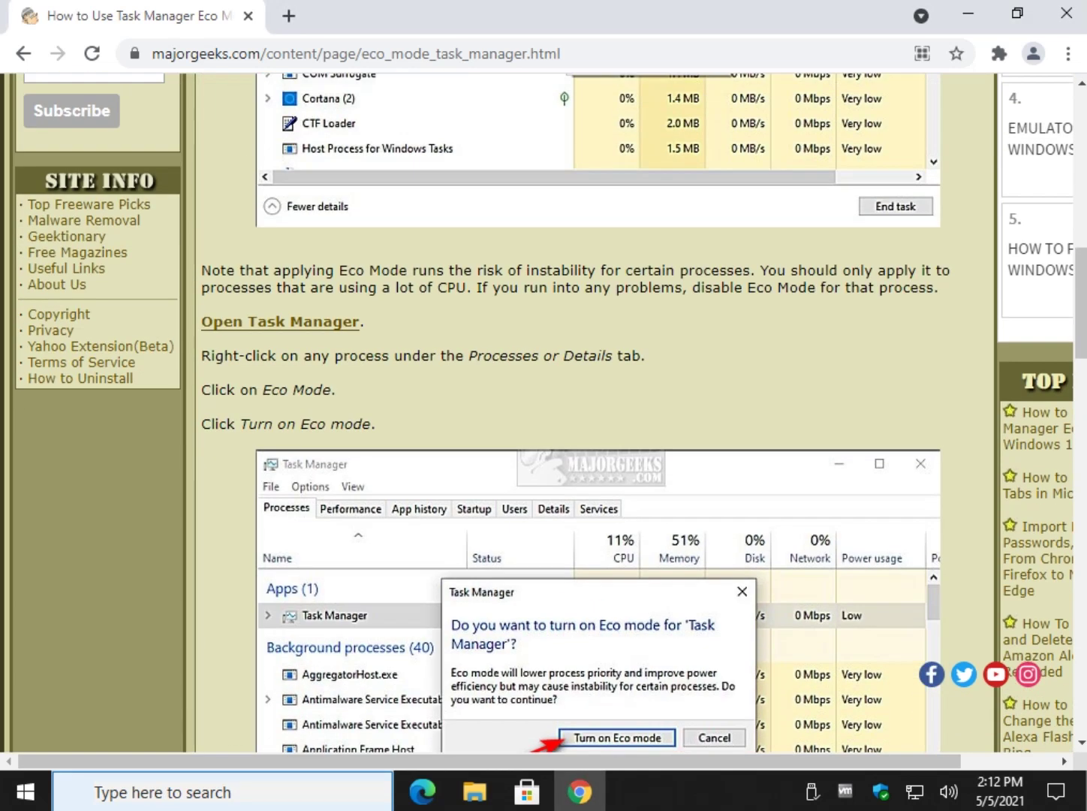
scroll(367, 420, "up", 6)
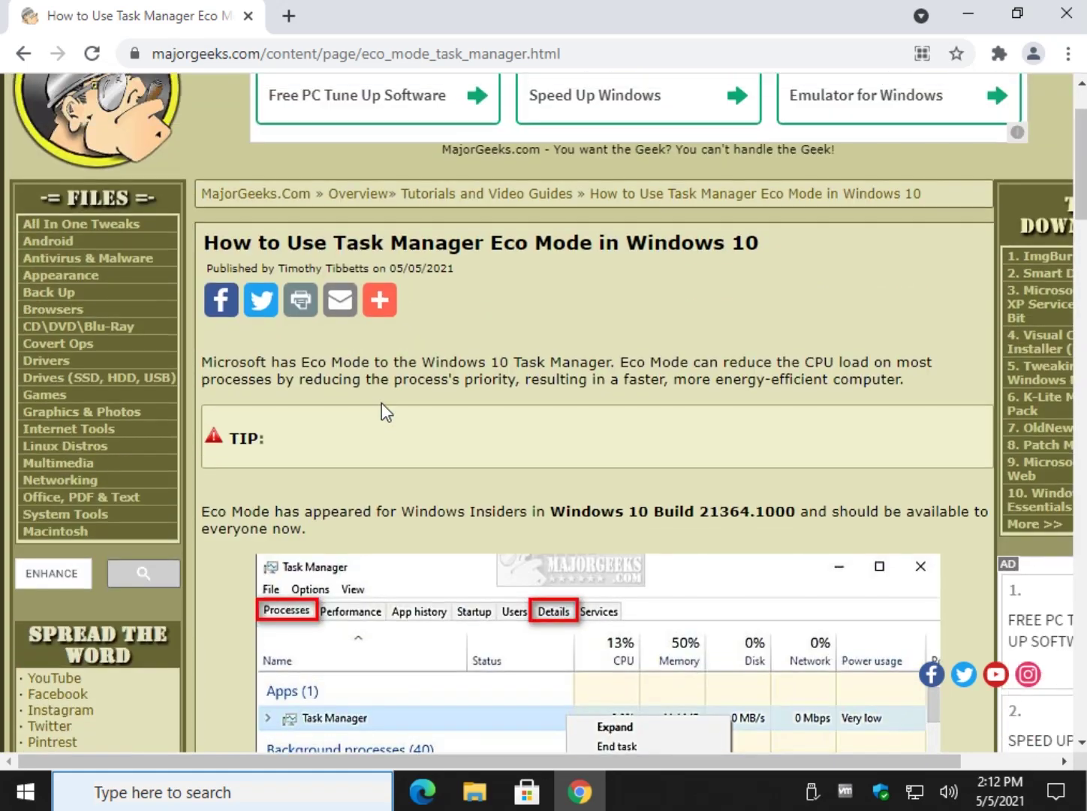